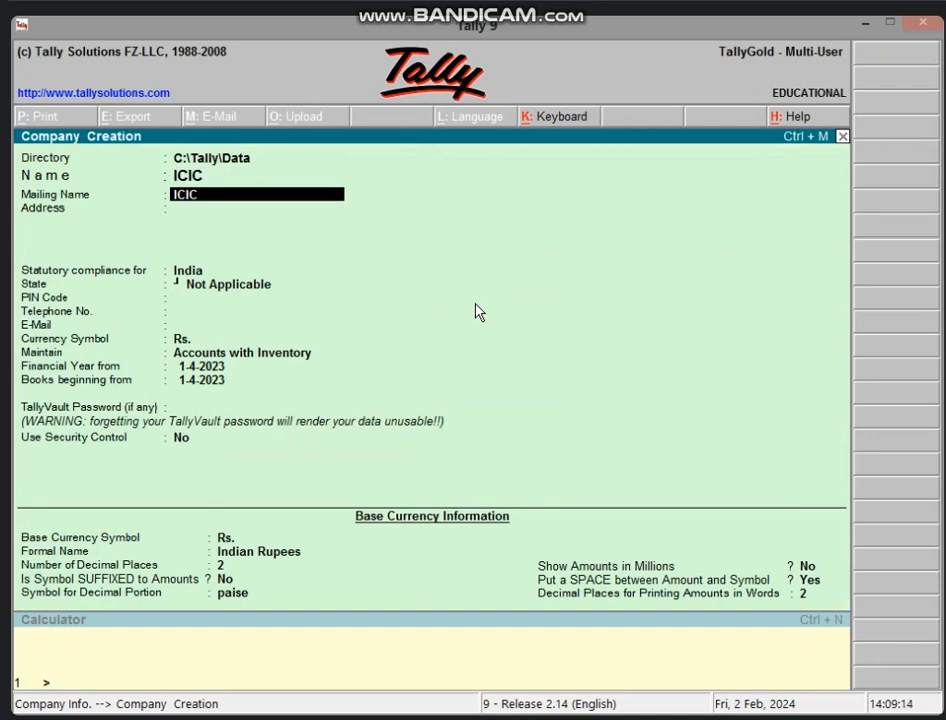
{"action": "key", "text": "Return"}
Create company ICIC with address VIDISHA, state Madhya Pradesh and PIN 464001
{"action": "type", "text": "VIDISHA"}
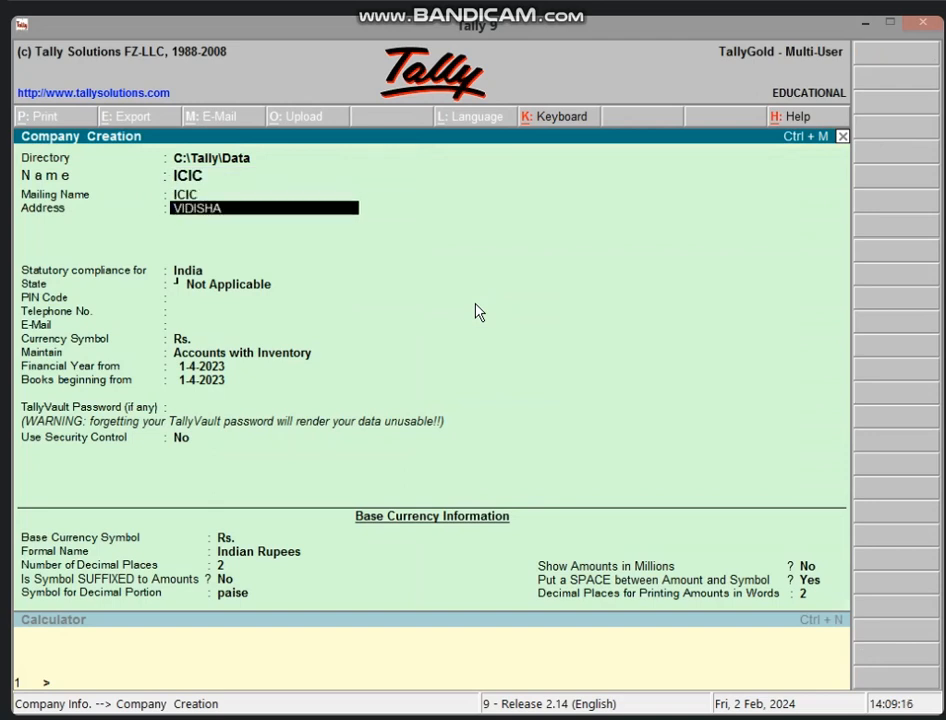
{"action": "key", "text": "Return"}
{"action": "key", "text": "Return"}
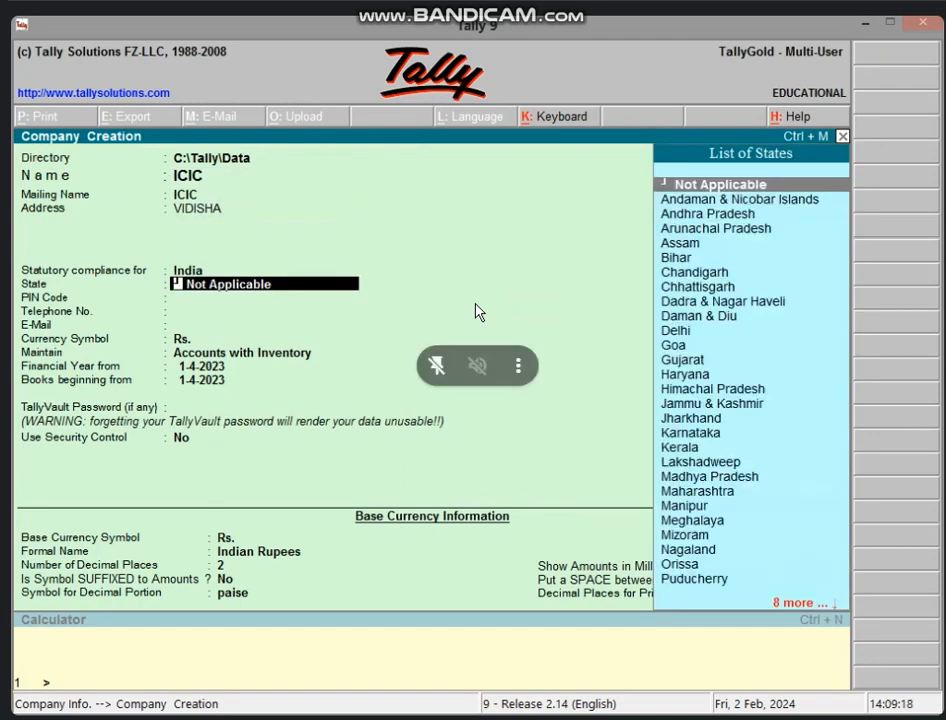
{"action": "type", "text": "MA"}
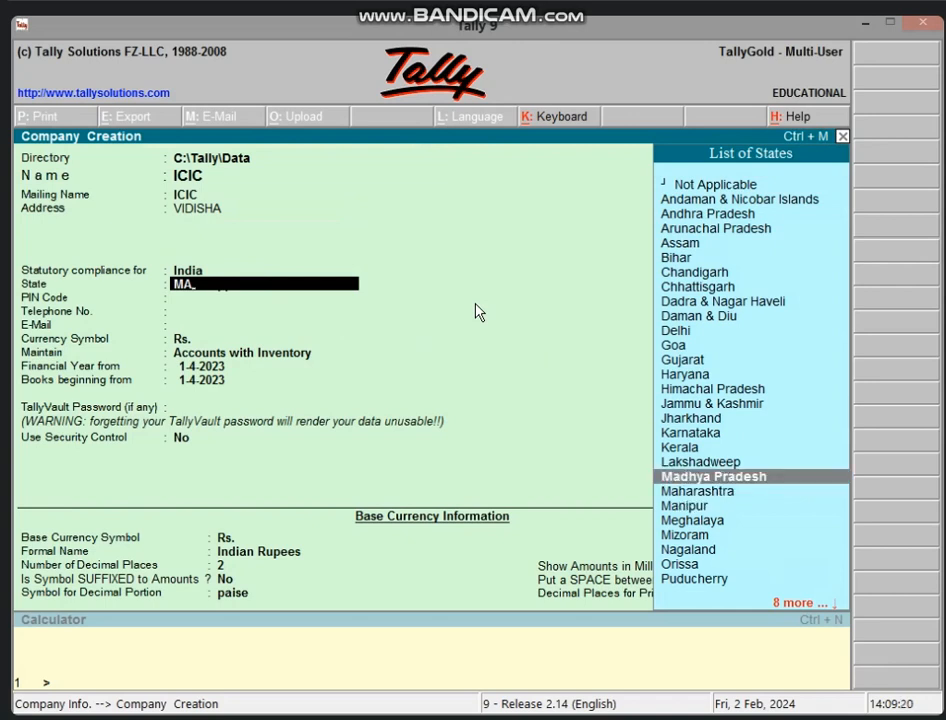
{"action": "key", "text": "Return"}
{"action": "type", "text": "464001"}
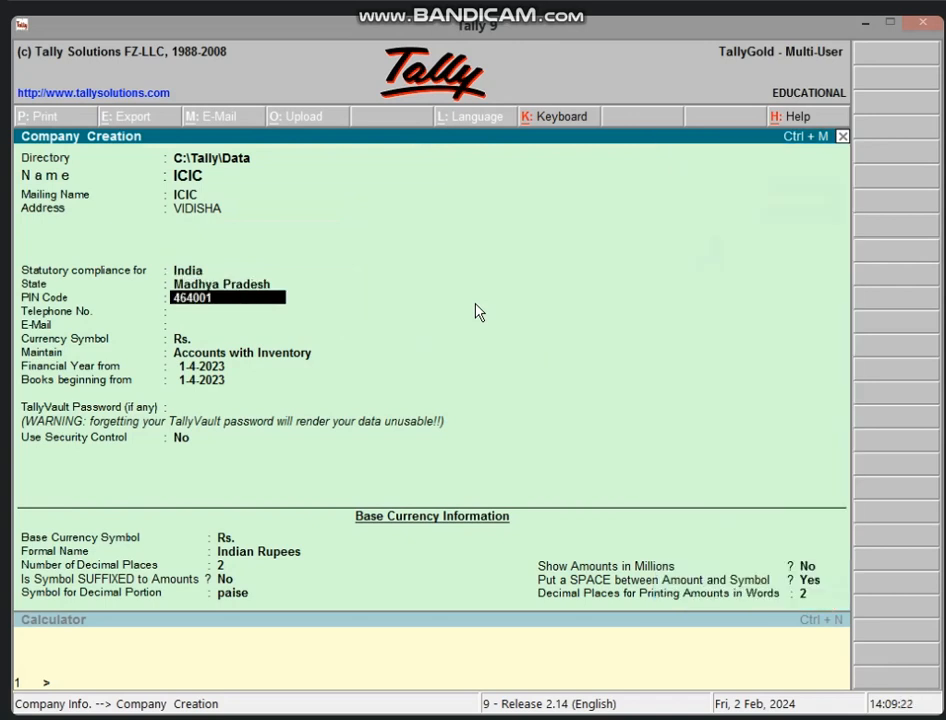
{"action": "key", "text": "Return"}
{"action": "key", "text": "Return"}
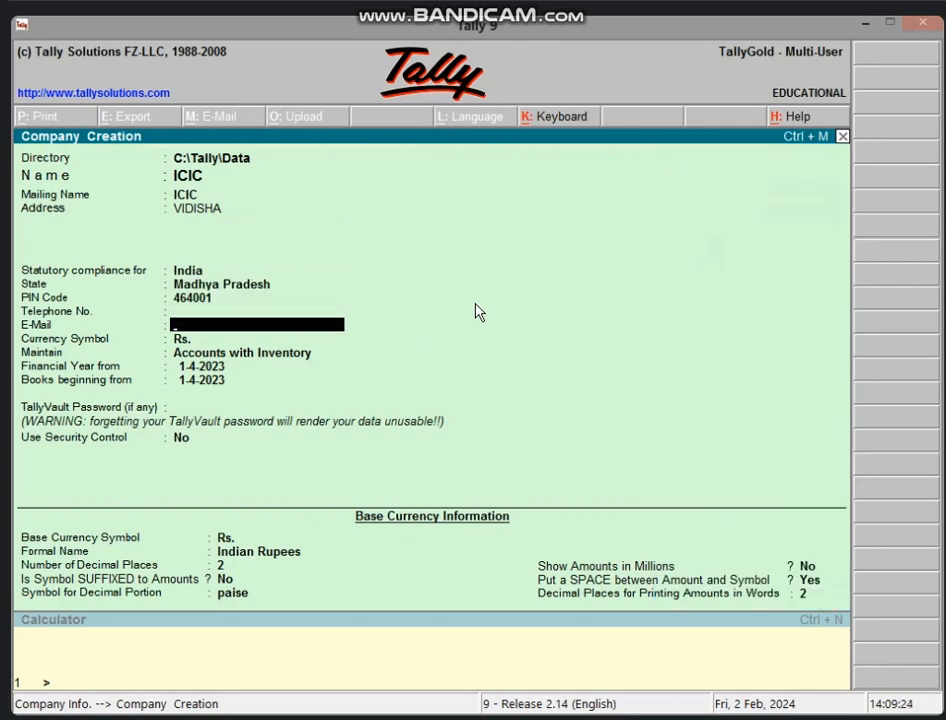
{"action": "key", "text": "Return"}
{"action": "key", "text": "Return"}
{"action": "key", "text": "ctrl+a"}
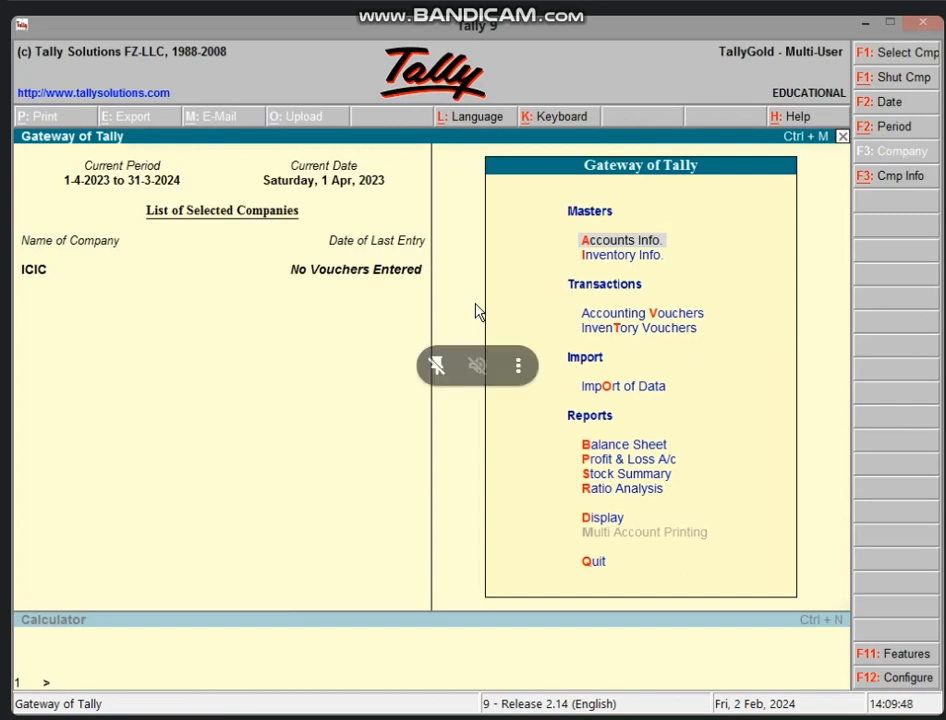
Create the CAPITAL A/C ledger under Capital Account and return to the Gateway of Tally
{"action": "key", "text": "Return"}
{"action": "key", "text": "l"}
{"action": "key", "text": "Return"}
{"action": "type", "text": "CA"}
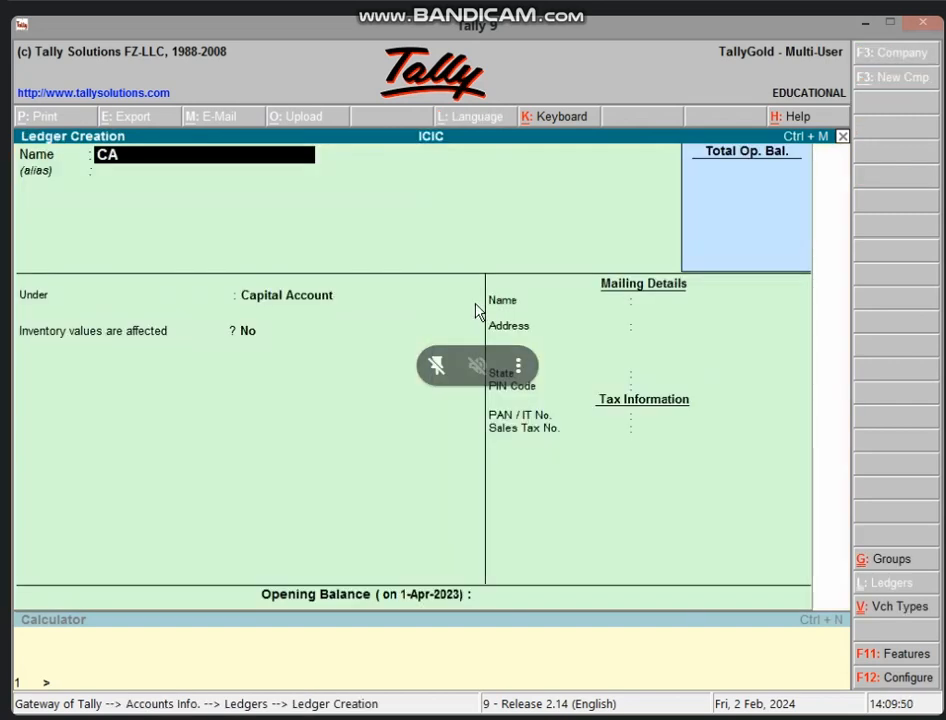
{"action": "type", "text": "PITAL A/C"}
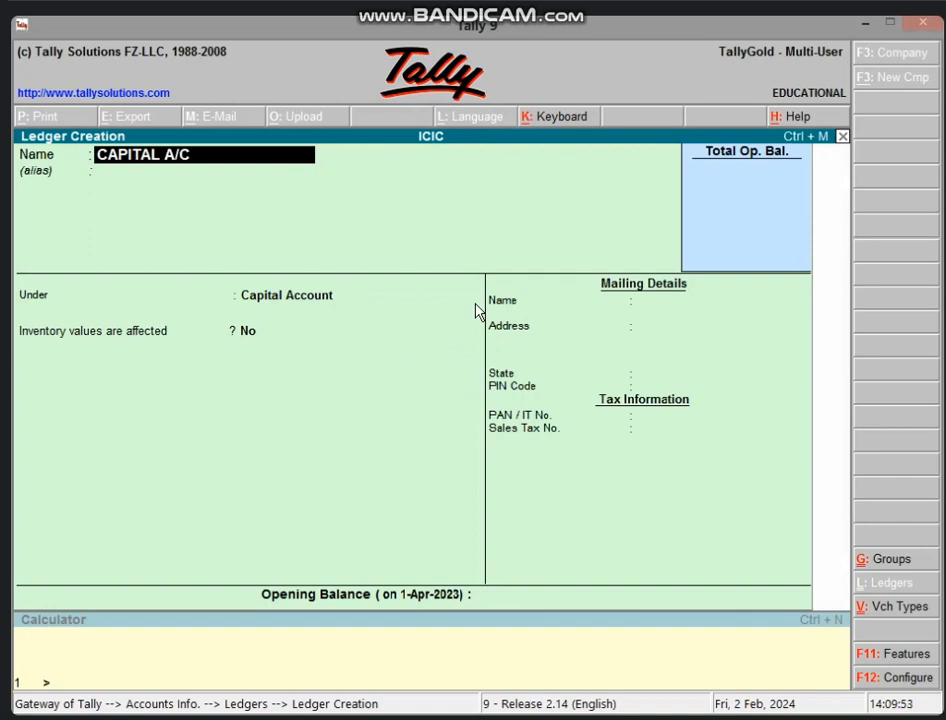
{"action": "key", "text": "Return"}
{"action": "key", "text": "Return"}
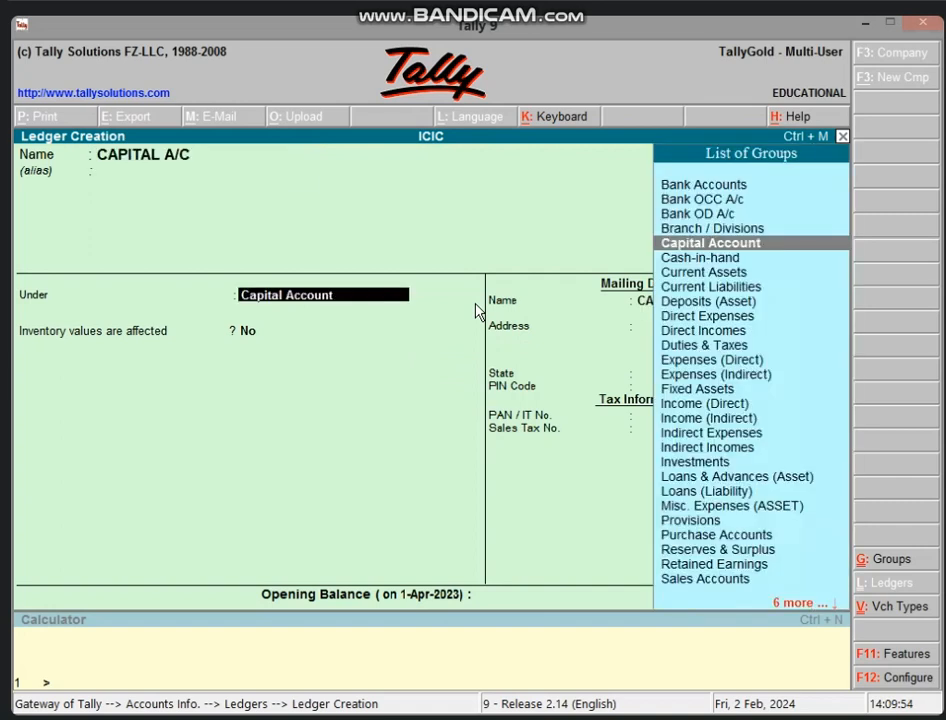
{"action": "key", "text": "ctrl+a"}
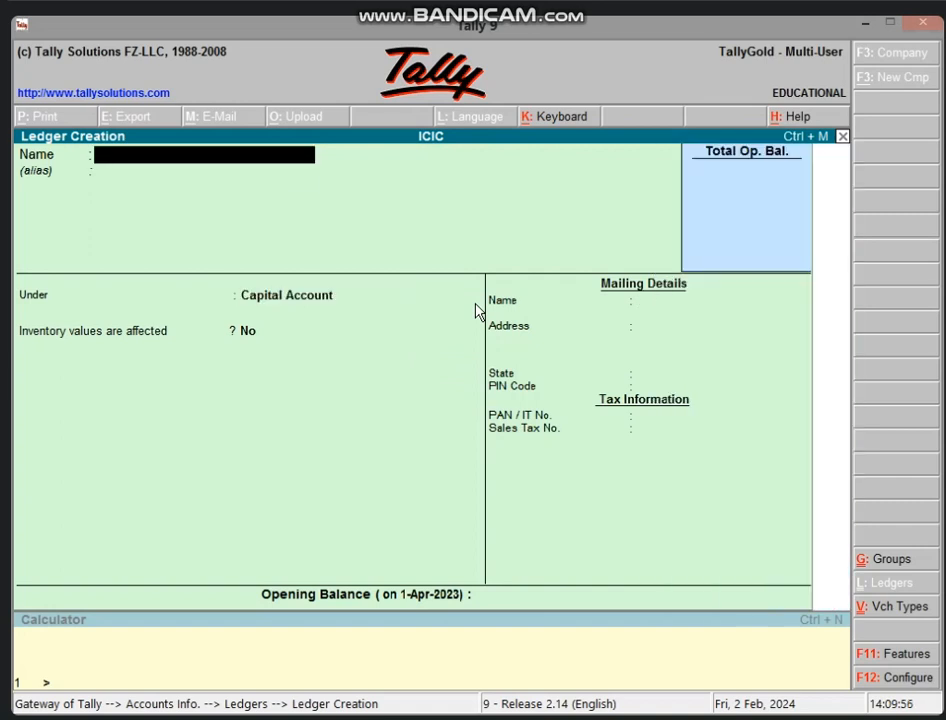
{"action": "key", "text": "Escape"}
{"action": "key", "text": "Return"}
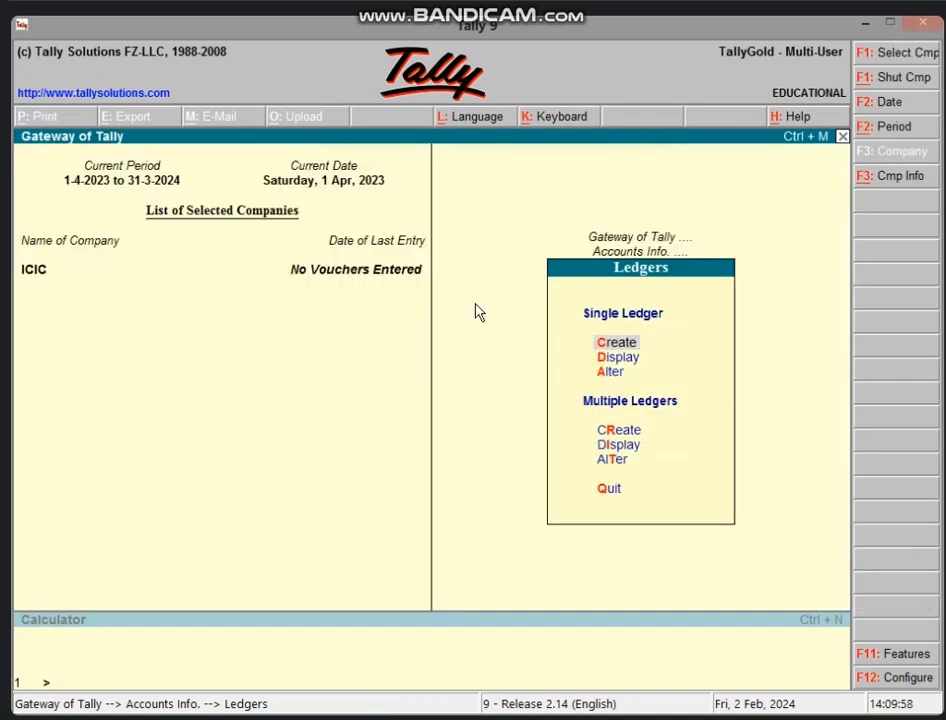
{"action": "key", "text": "Escape"}
{"action": "key", "text": "Escape"}
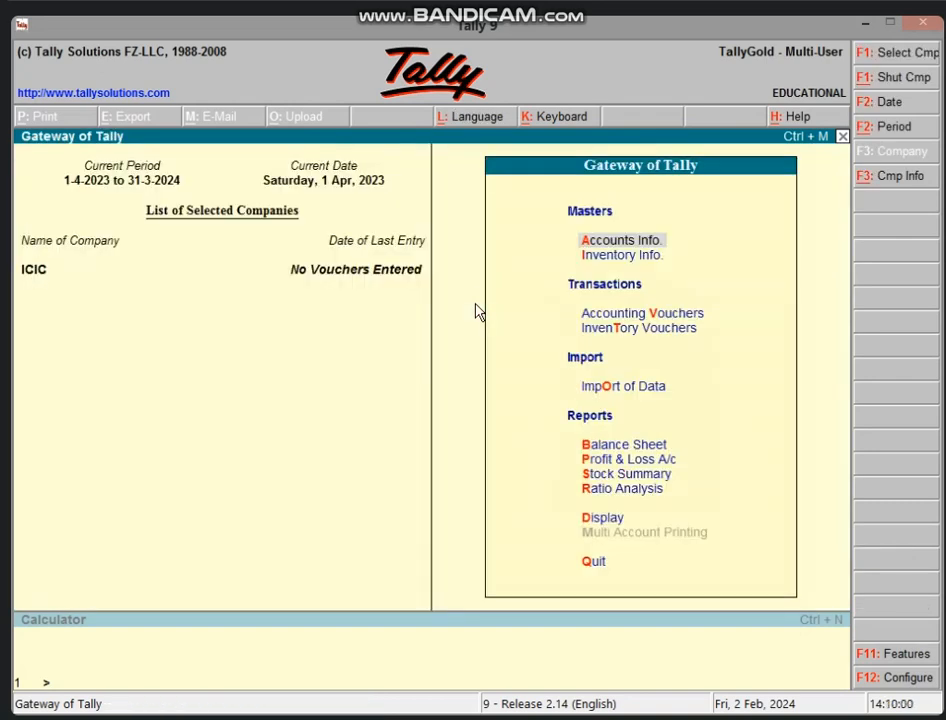
{"action": "key", "text": "v"}
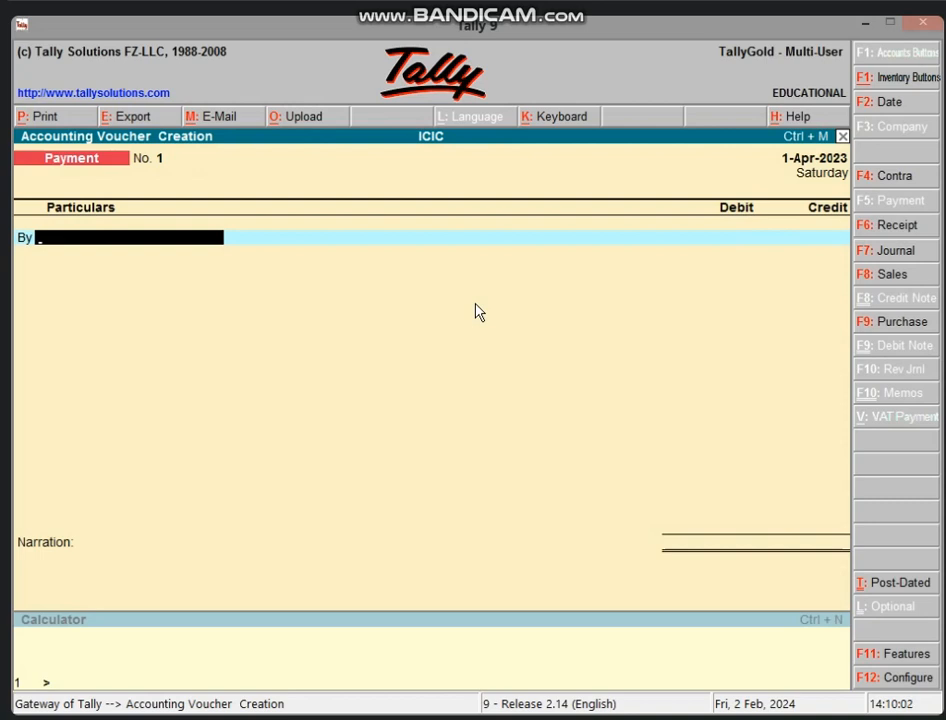
Record receipt voucher 1 crediting CAPITAL A/C and debiting Cash 1,00,000
{"action": "key", "text": "F6"}
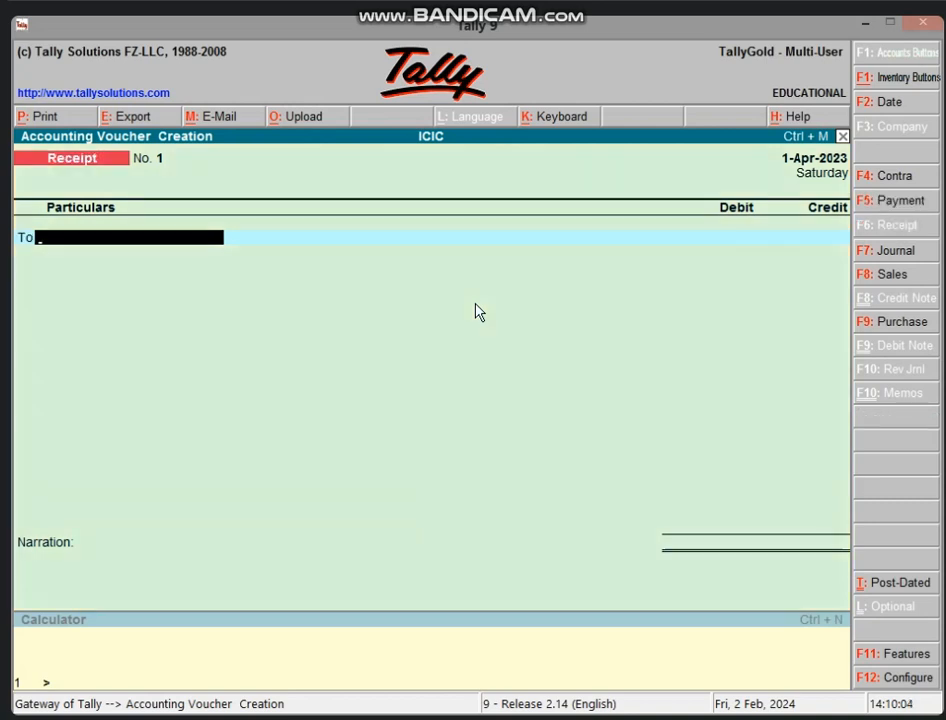
{"action": "type", "text": "C"}
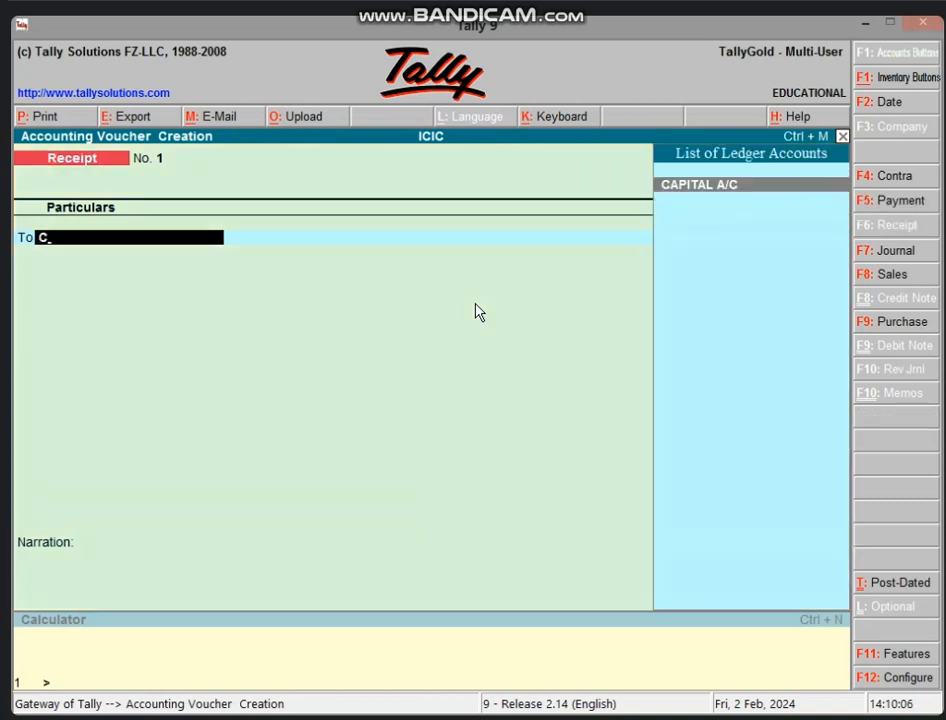
{"action": "key", "text": "Return"}
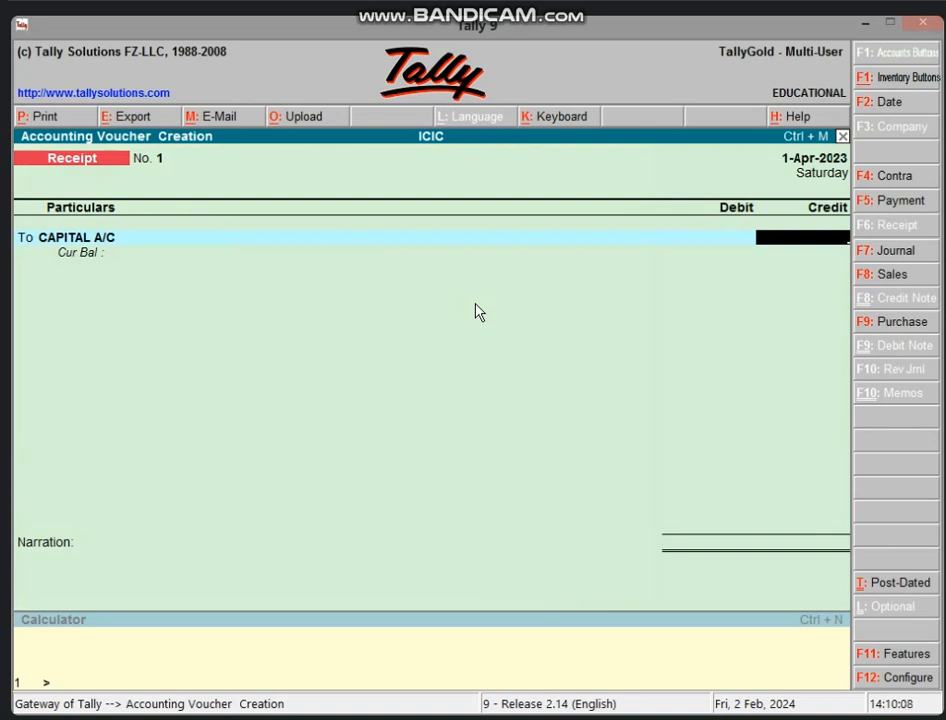
{"action": "type", "text": "1,00,00"}
{"action": "type", "text": "00000"}
{"action": "key", "text": "Return"}
{"action": "type", "text": "CAS"}
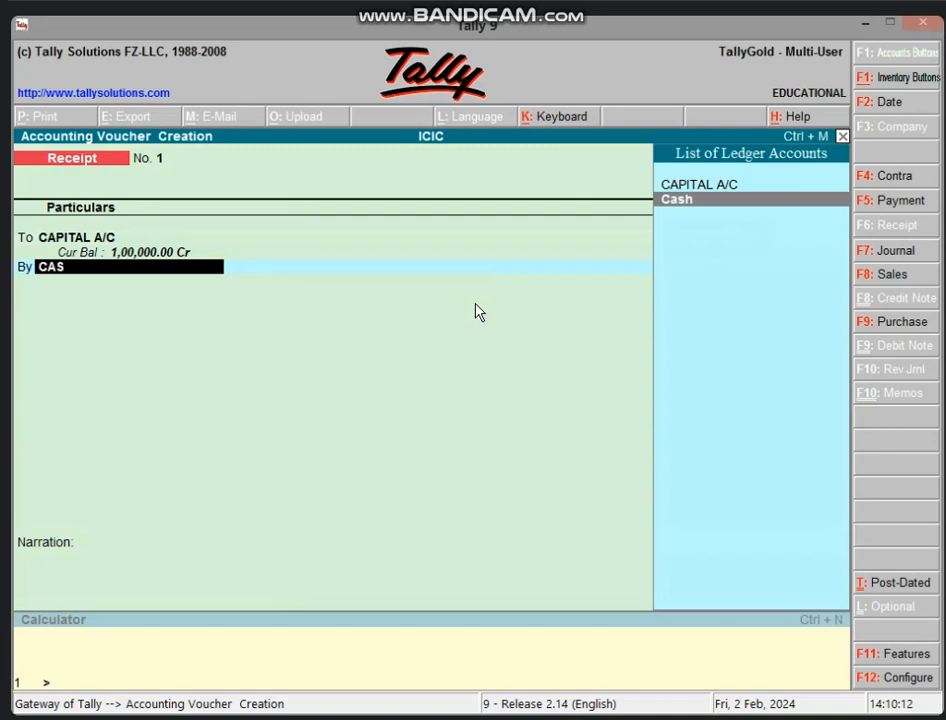
{"action": "key", "text": "Return"}
{"action": "key", "text": "Return"}
{"action": "key", "text": "Return"}
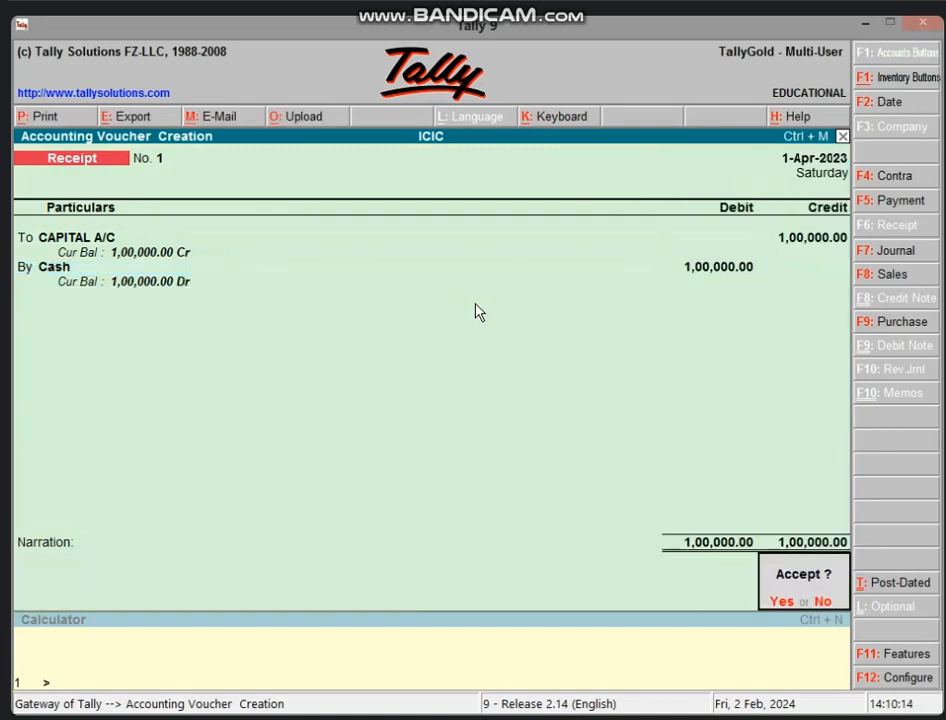
{"action": "key", "text": "Return"}
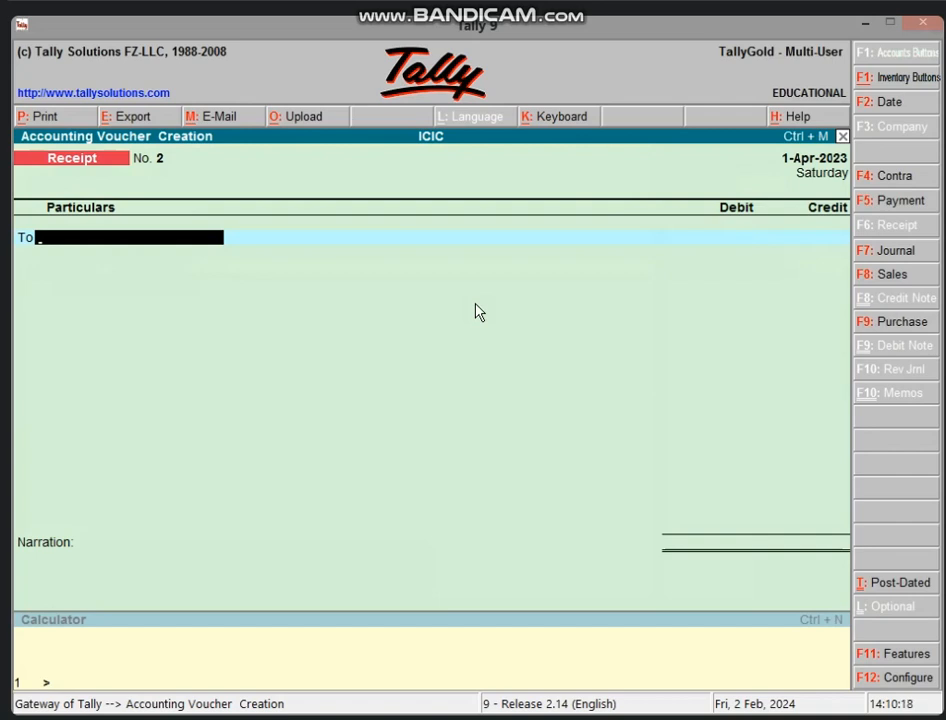
{"action": "key", "text": "F9"}
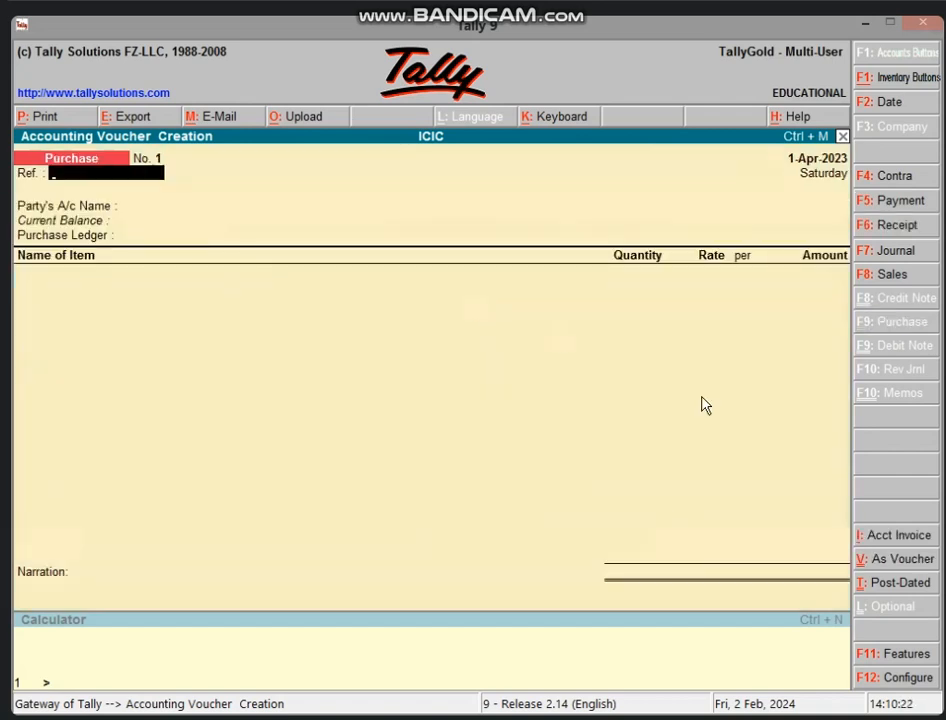
Switch the purchase voucher to voucher layout and put Cash on the credited To line
{"action": "left_click", "coordinate": [893, 562]}
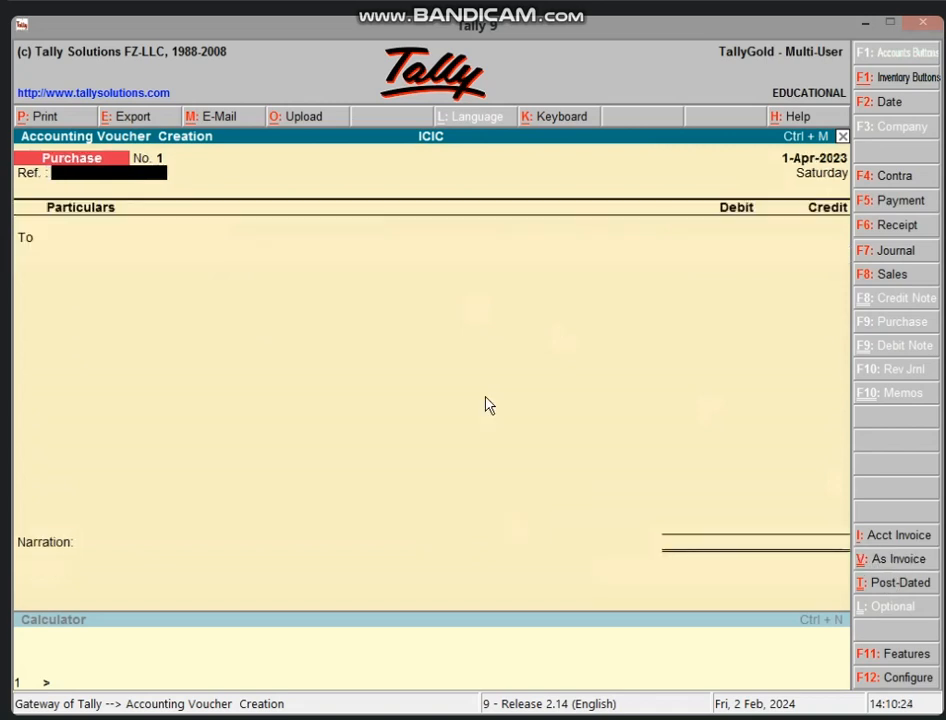
{"action": "key", "text": "Return"}
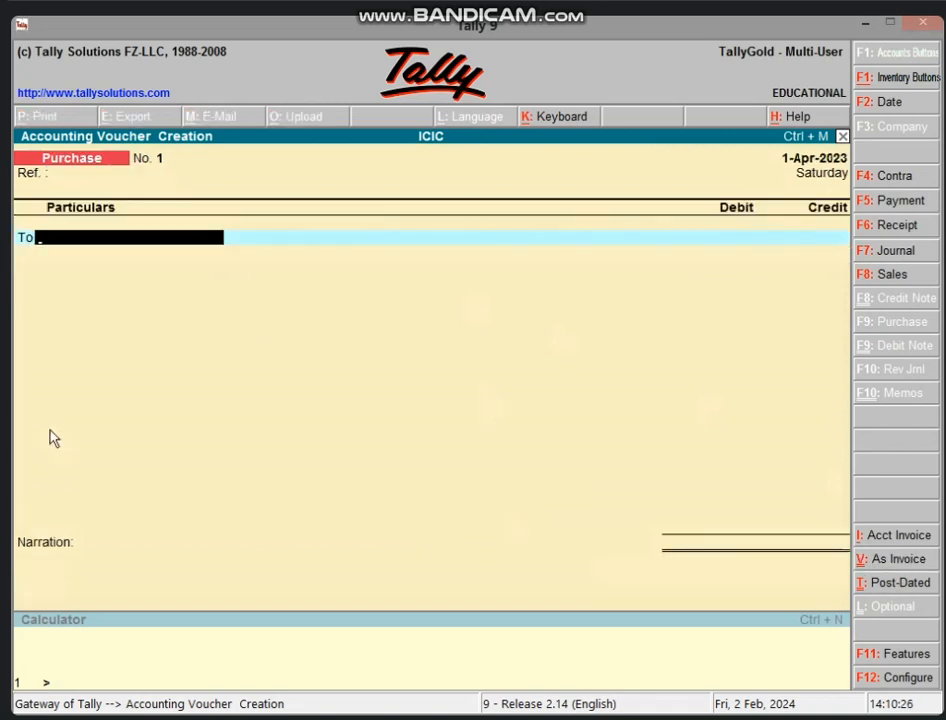
{"action": "type", "text": "CAS"}
{"action": "key", "text": "Return"}
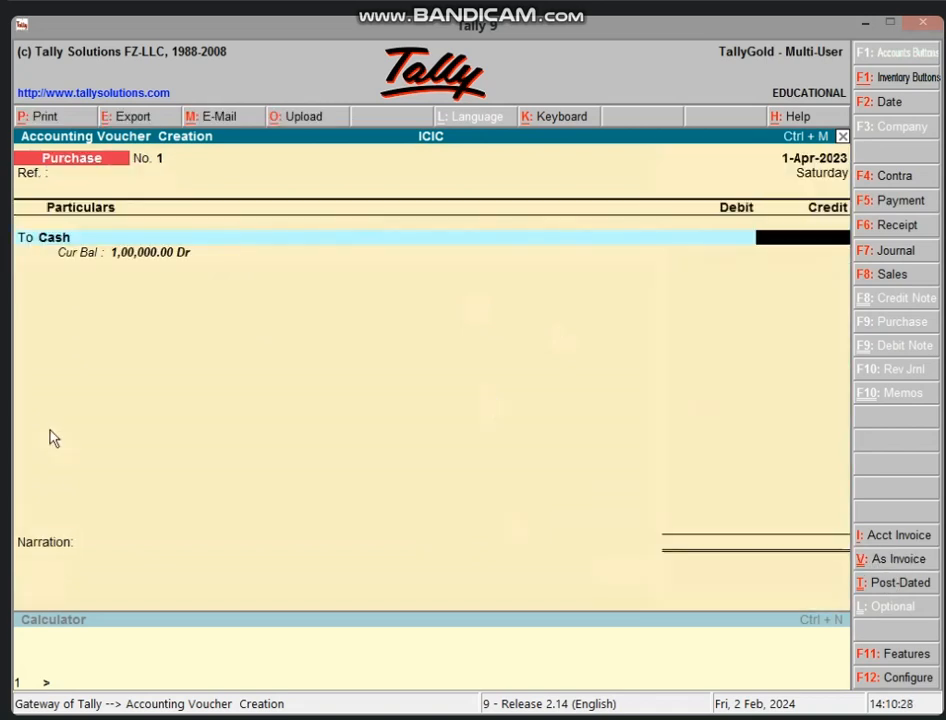
{"action": "key", "text": "ctrl+n"}
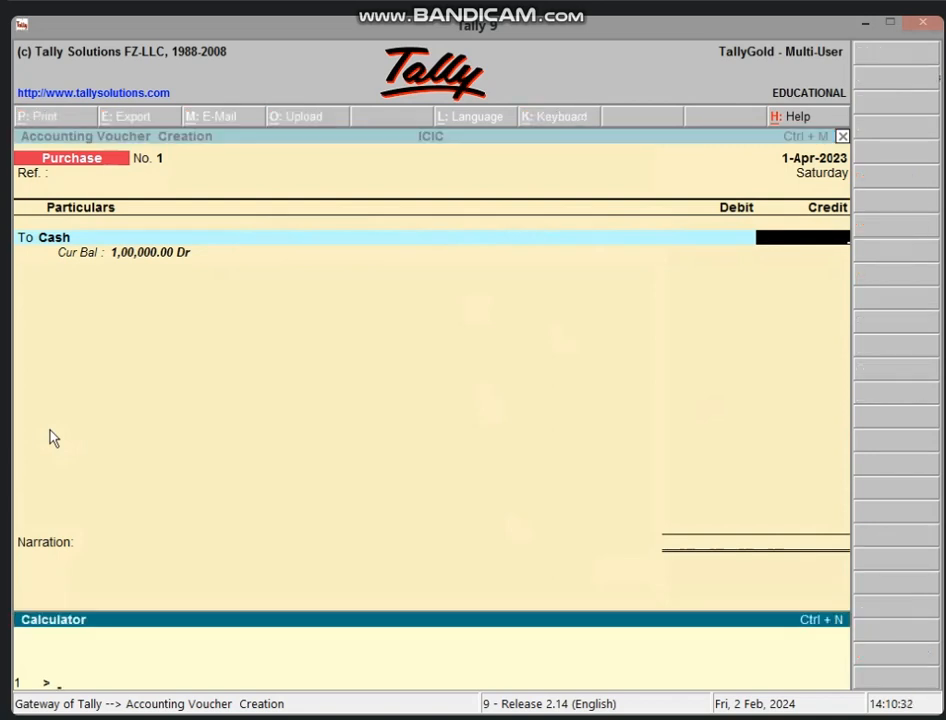
Calculate 95,000 less 3% (2,850) as 92,150 and credit Cash 92,150
{"action": "type", "text": "95000"}
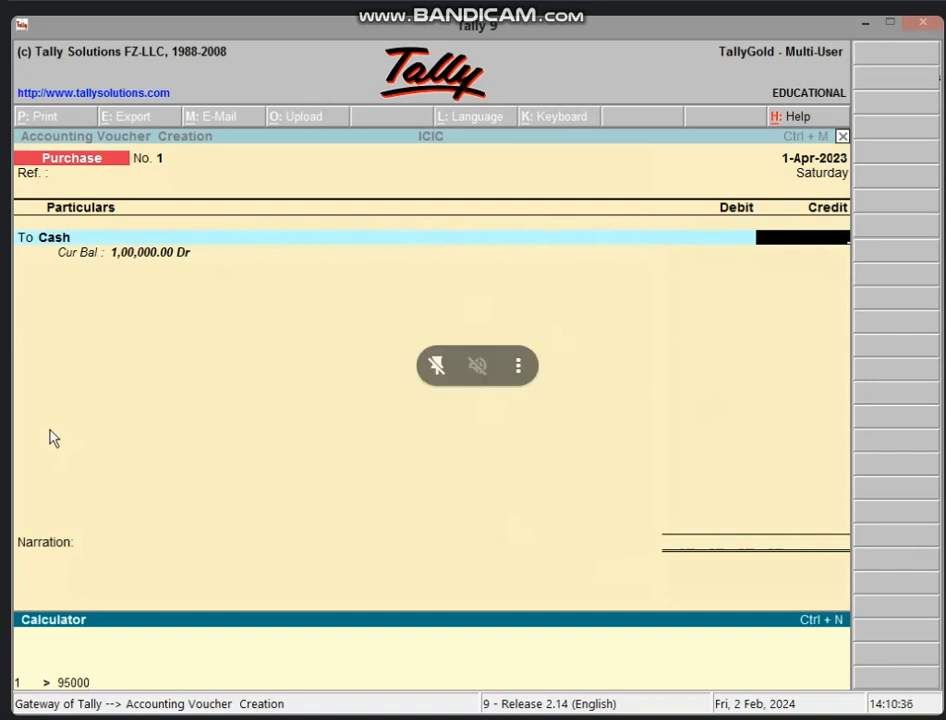
{"action": "type", "text": "*"}
{"action": "type", "text": "3/1"}
{"action": "type", "text": "00"}
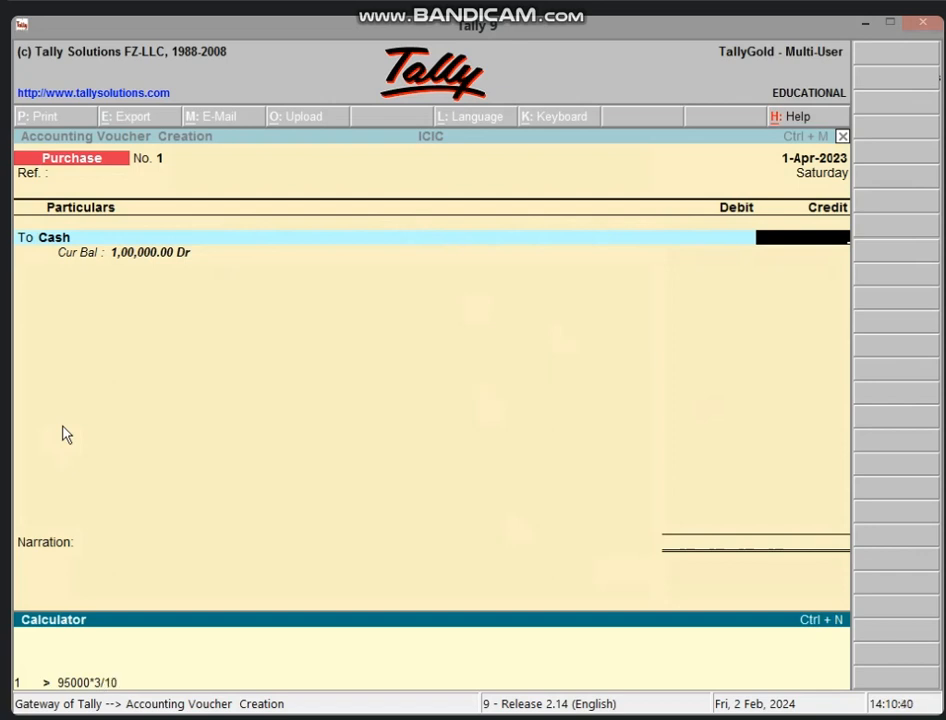
{"action": "key", "text": "Return"}
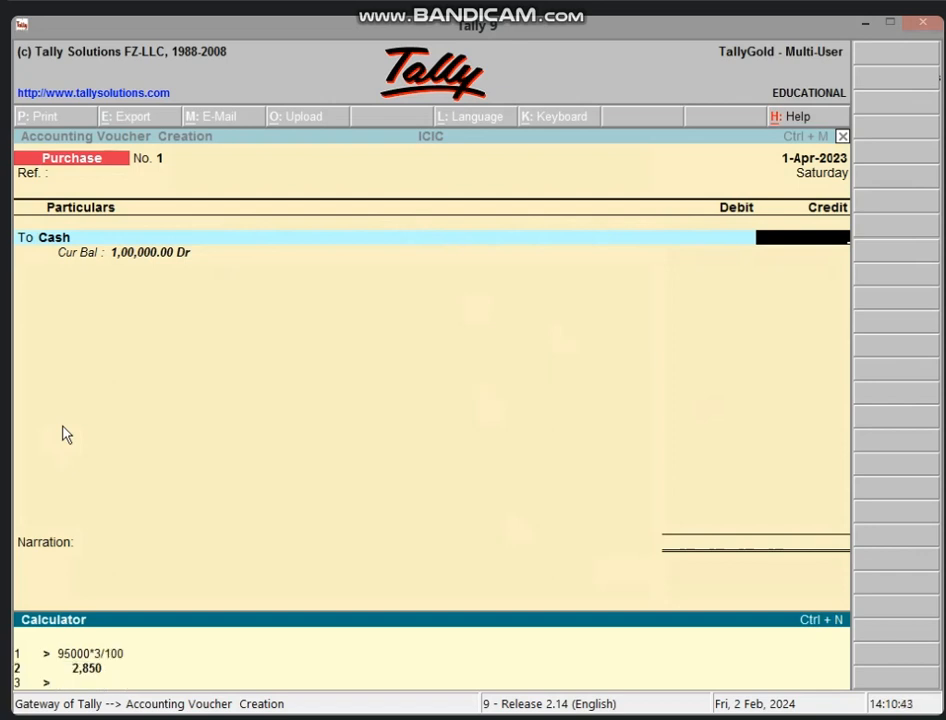
{"action": "type", "text": "95000-2850"}
{"action": "key", "text": "Return"}
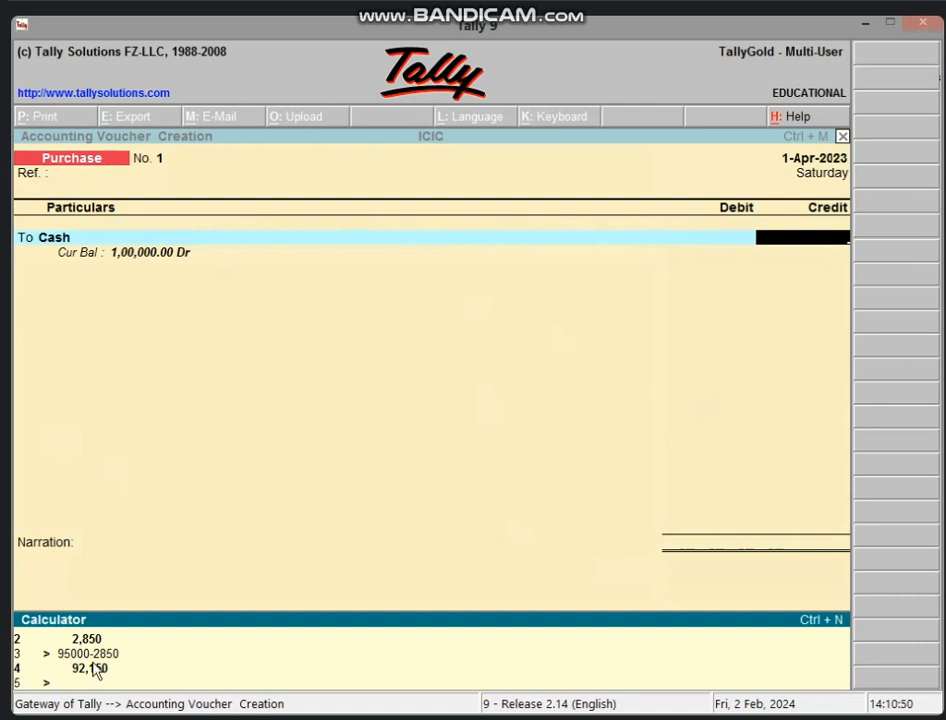
{"action": "left_click", "coordinate": [785, 240]}
{"action": "type", "text": "92150"}
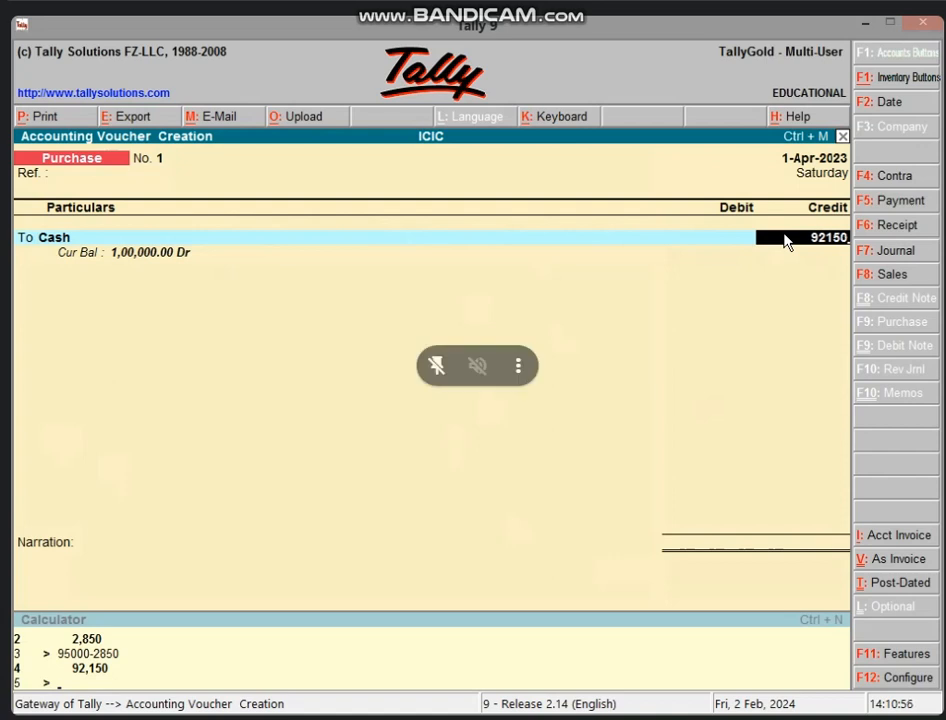
{"action": "key", "text": "Return"}
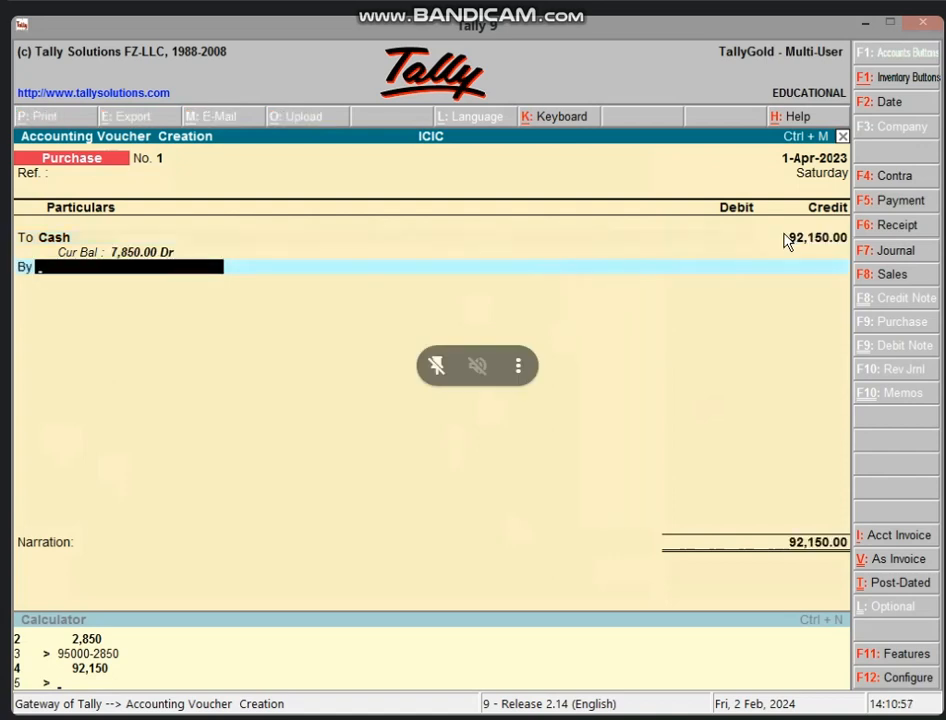
Create the PURCHASE A/C ledger under Purchase Accounts for the voucher's debit line
{"action": "key", "text": "alt+c"}
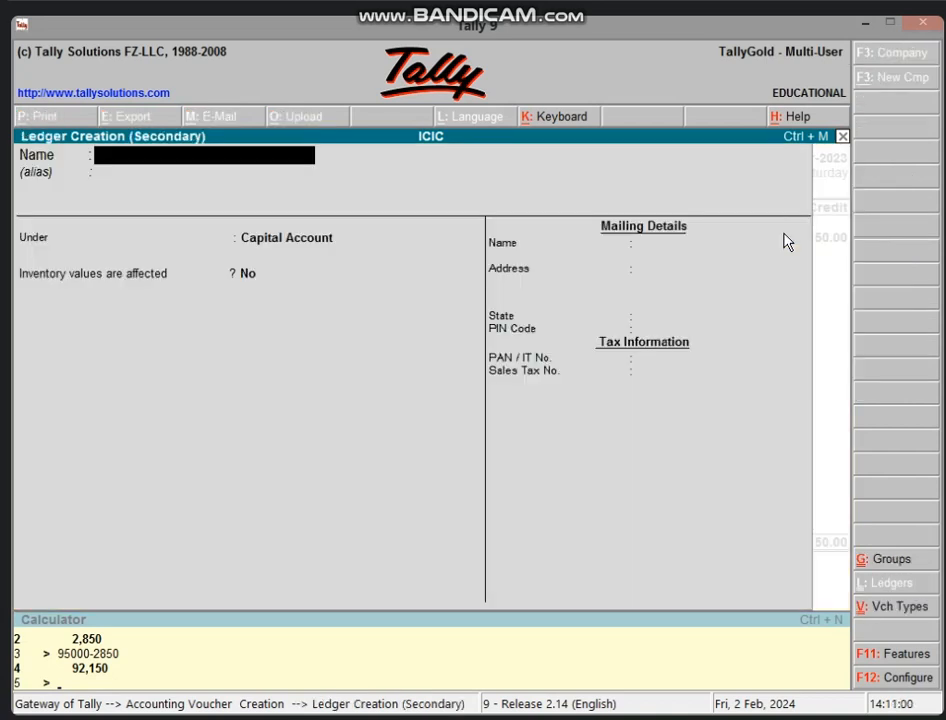
{"action": "type", "text": "PURCHAS"}
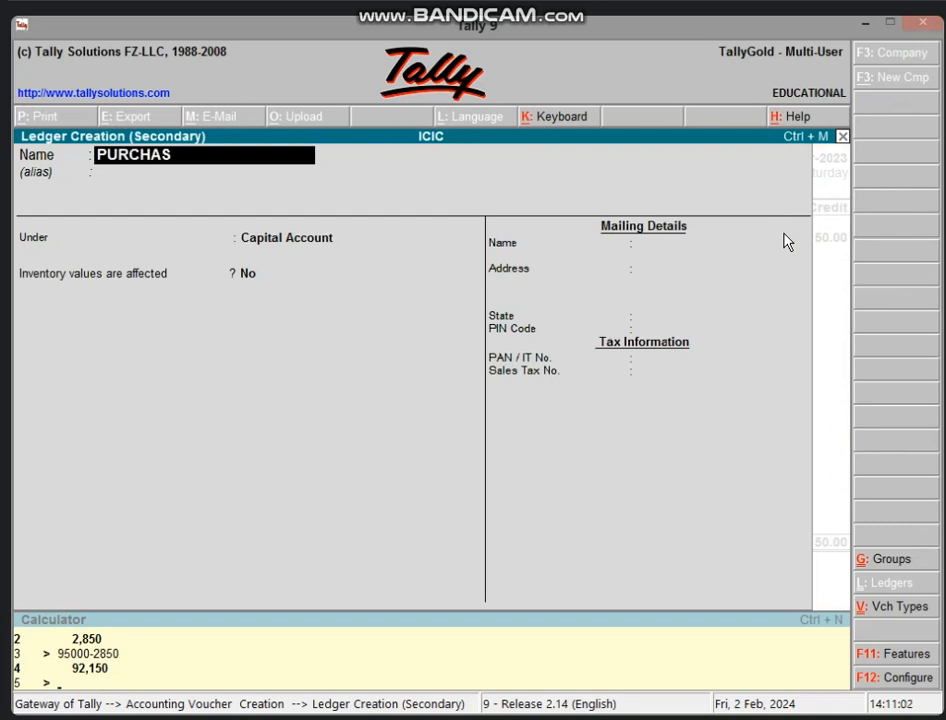
{"action": "type", "text": "E A/C"}
{"action": "key", "text": "Return"}
{"action": "key", "text": "Return"}
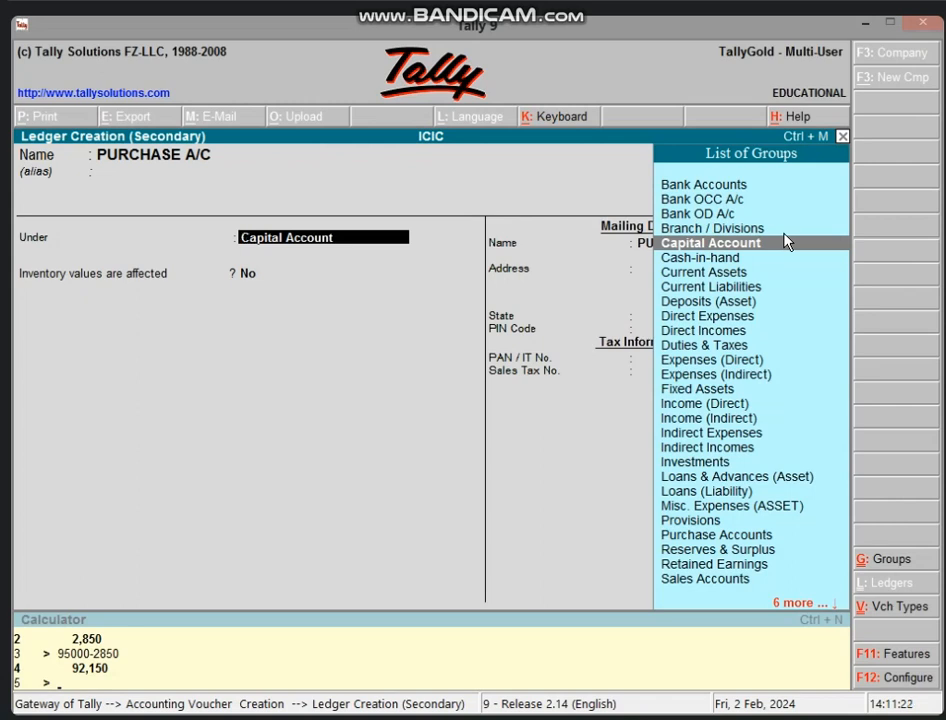
{"action": "type", "text": "P"}
{"action": "key", "text": "Down"}
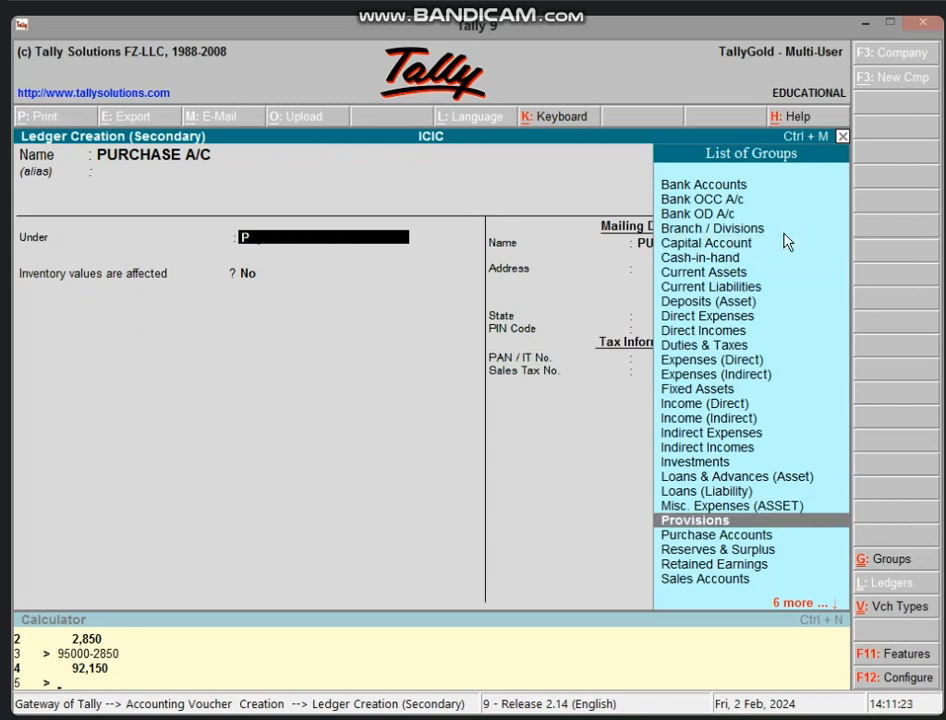
{"action": "key", "text": "Down"}
{"action": "key", "text": "Return"}
{"action": "key", "text": "Return"}
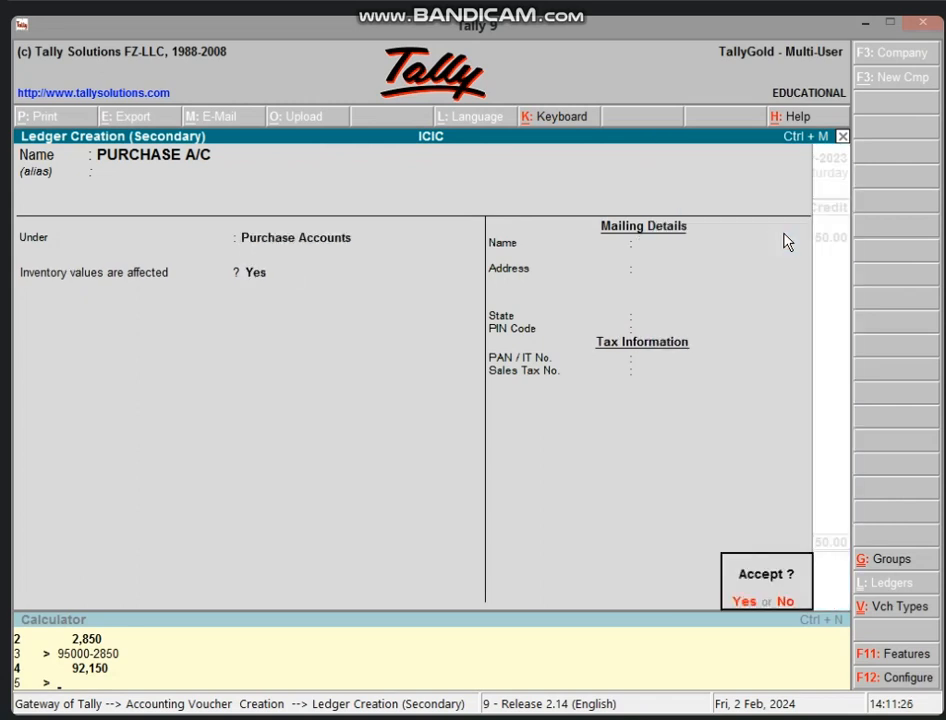
{"action": "key", "text": "Return"}
{"action": "key", "text": "Escape"}
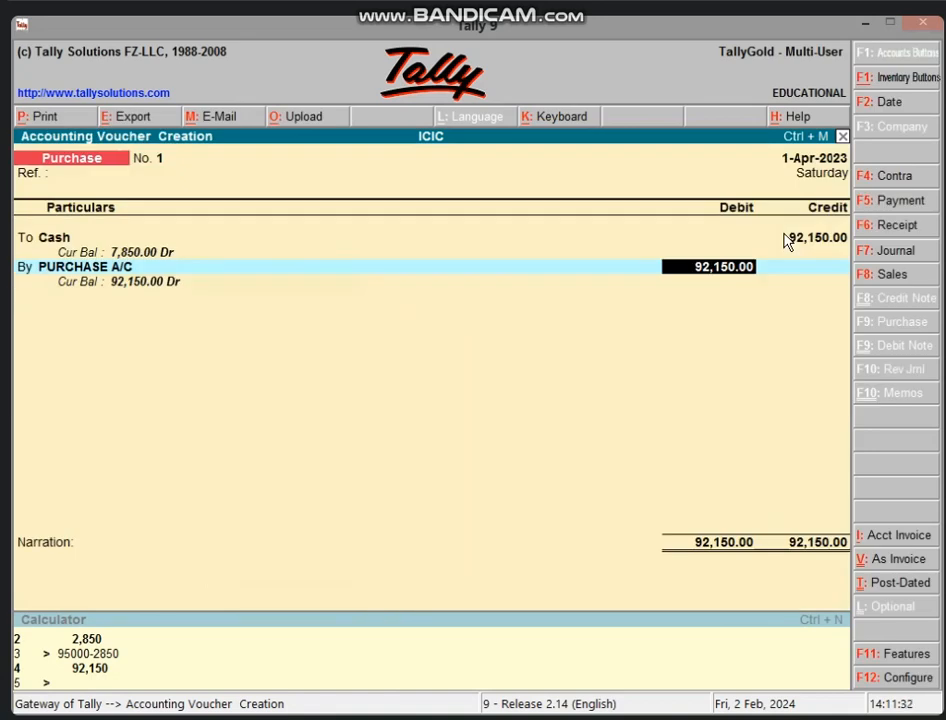
Accept the 92,150 debit on PURCHASE A/C and skip narration to the save prompt
{"action": "key", "text": "Return"}
{"action": "key", "text": "Return"}
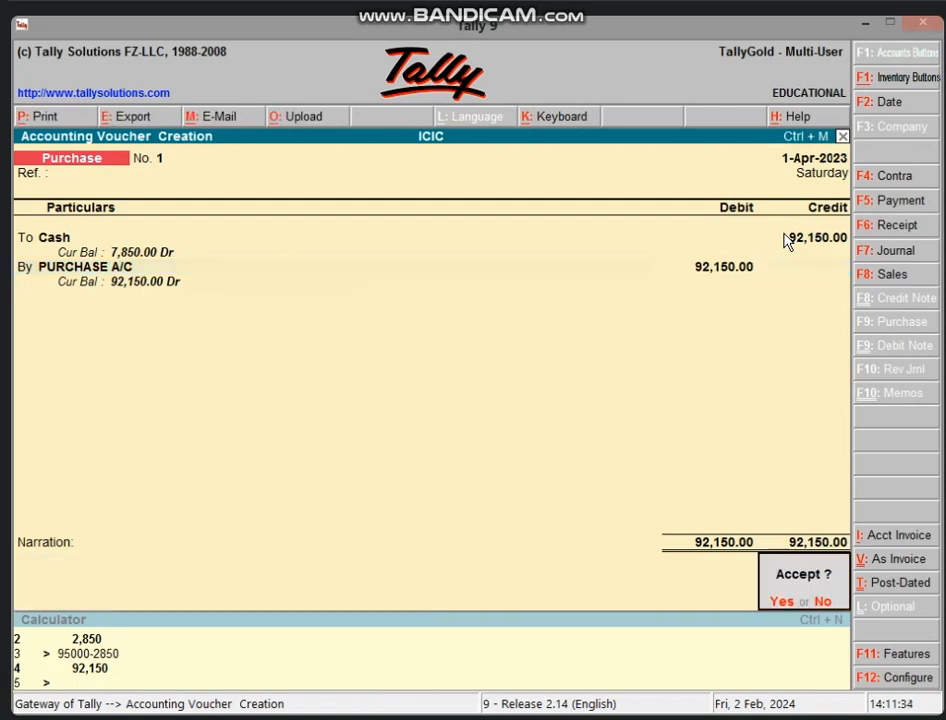
{"action": "key", "text": "Return"}
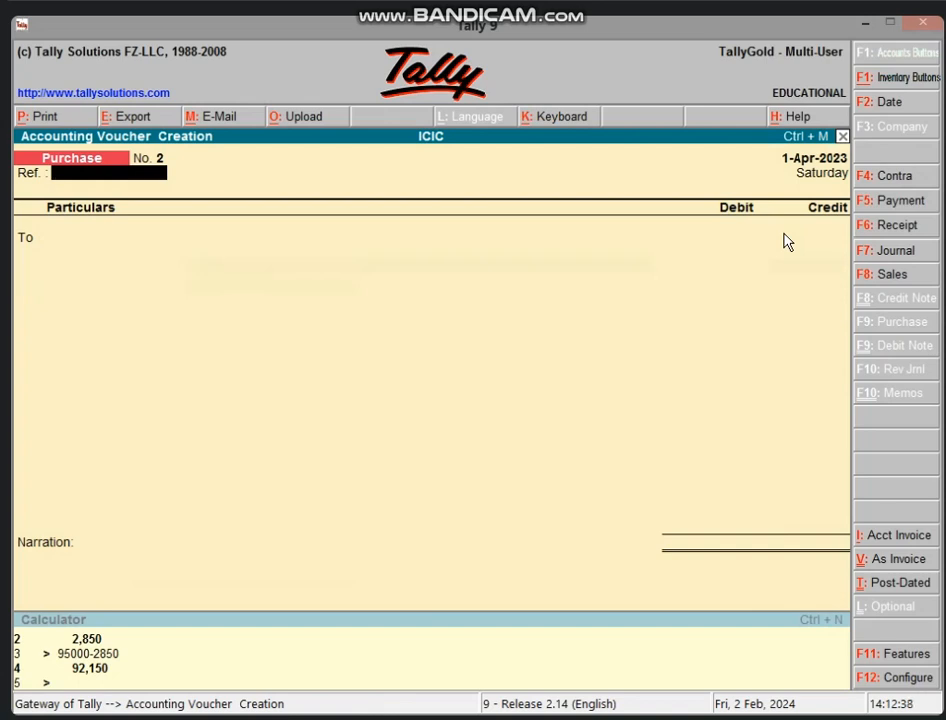
Set up a new BANK A/C ledger under Bank Accounts as the purchase voucher's credited account
{"action": "key", "text": "Return"}
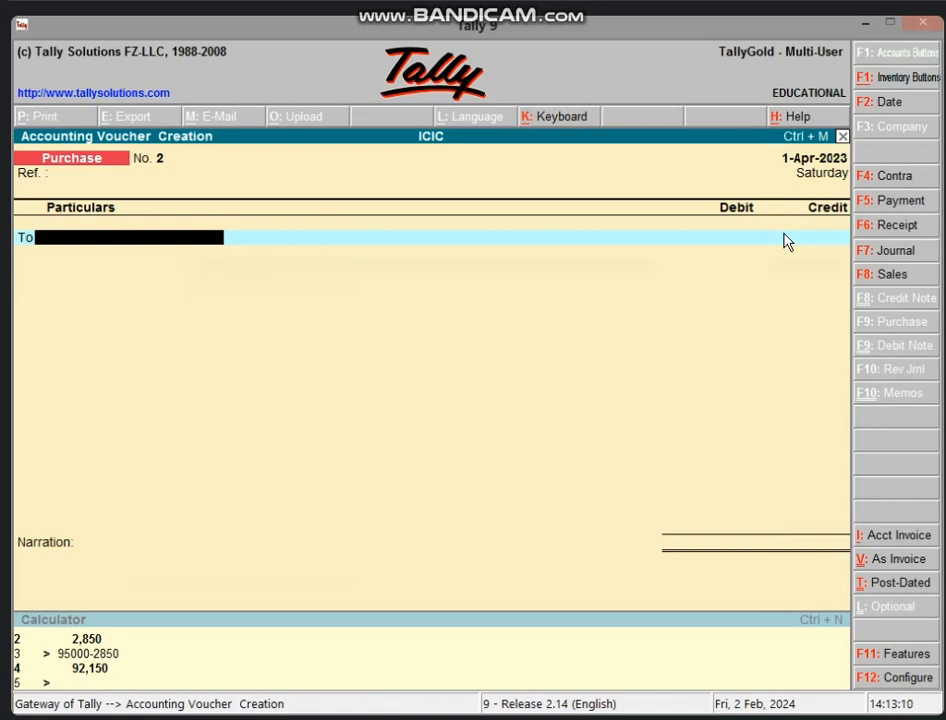
{"action": "key", "text": "alt+c"}
{"action": "type", "text": "BANK A/C"}
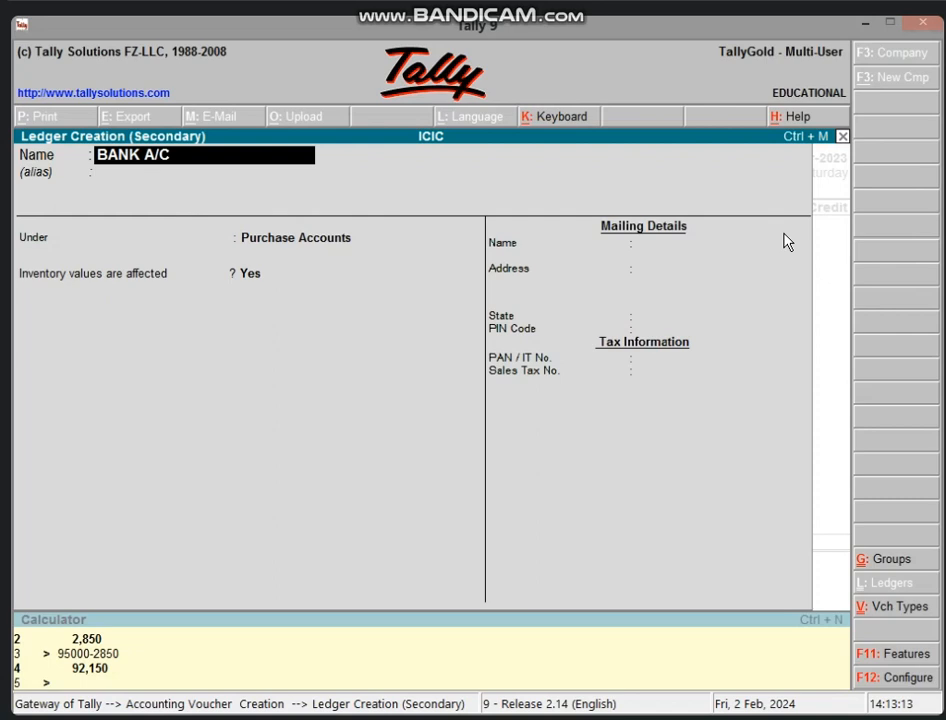
{"action": "key", "text": "Return"}
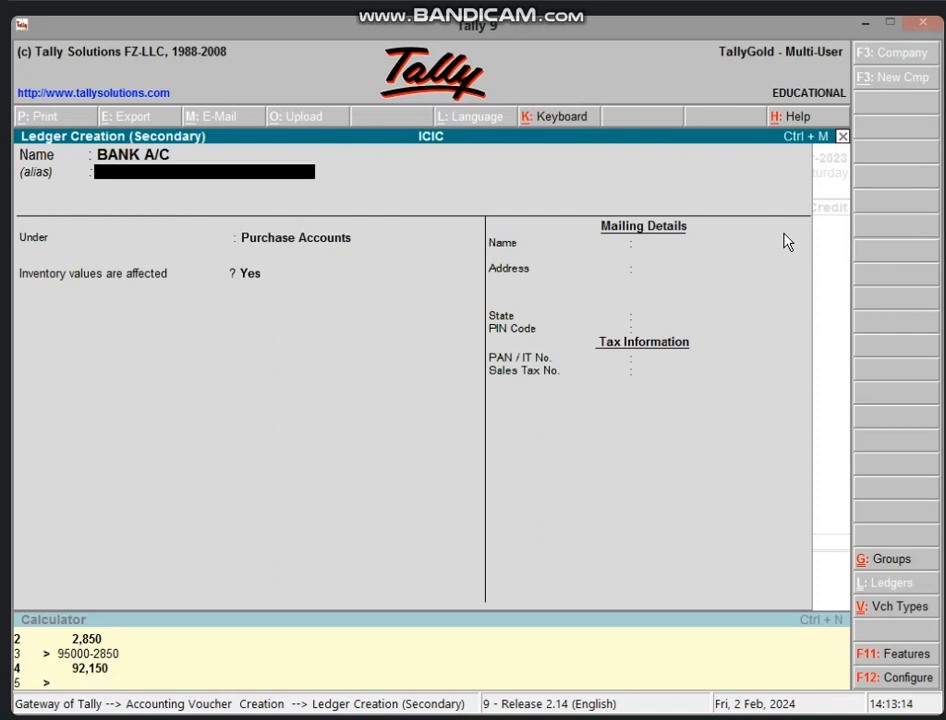
{"action": "key", "text": "Return"}
{"action": "type", "text": "BAN"}
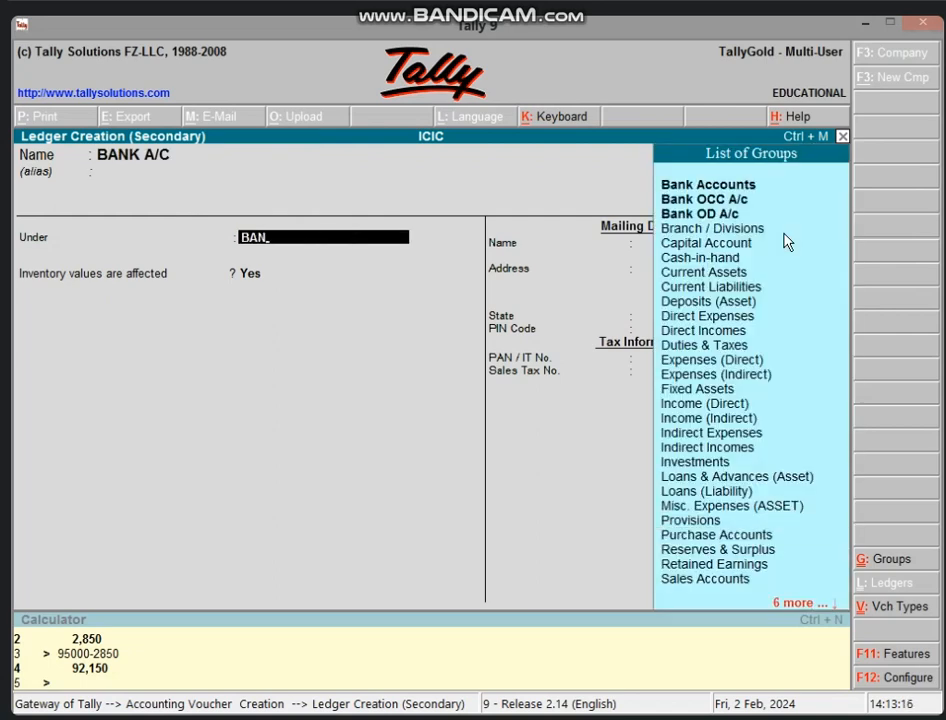
{"action": "key", "text": "Return"}
{"action": "key", "text": "Return"}
{"action": "key", "text": "Return"}
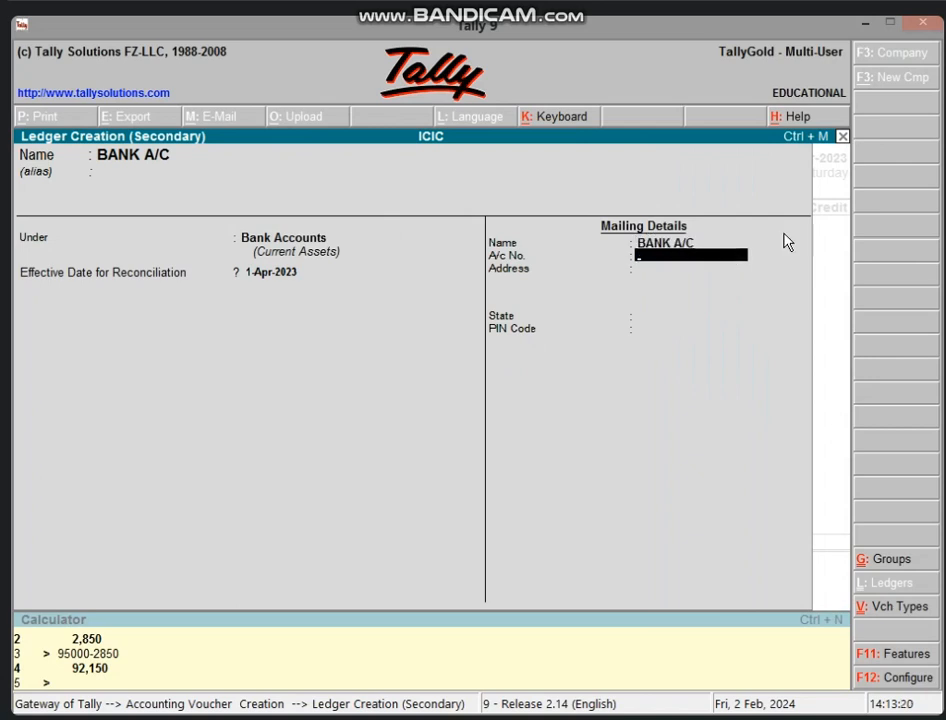
{"action": "key", "text": "ctrl+a"}
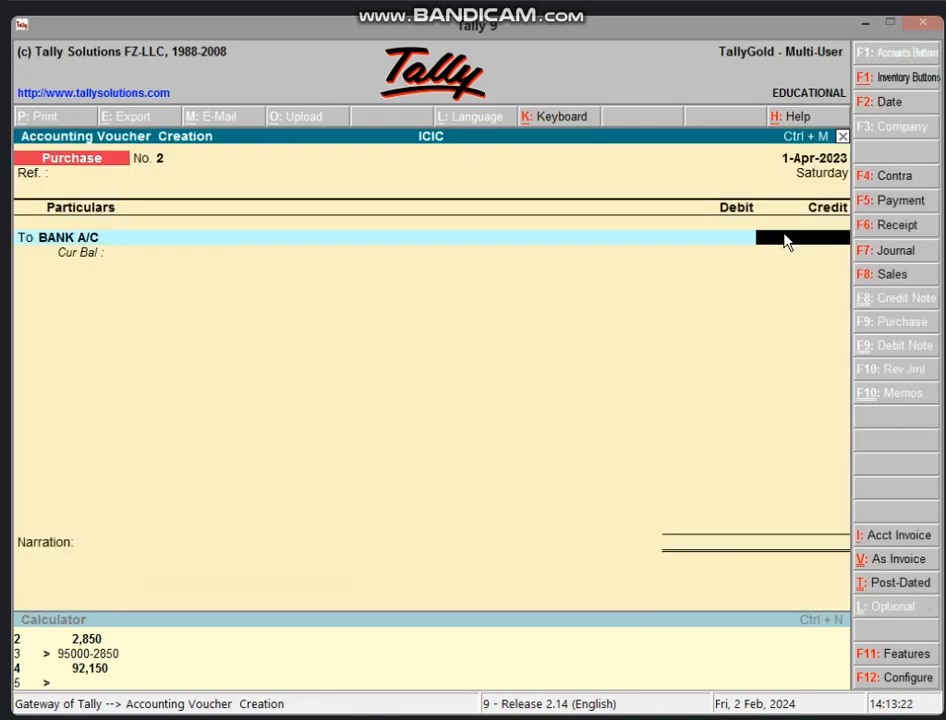
Credit BANK A/C 85,000, debit PURCHASE A/C 85,000 and save the voucher
{"action": "type", "text": "85000"}
{"action": "key", "text": "Return"}
{"action": "type", "text": "P"}
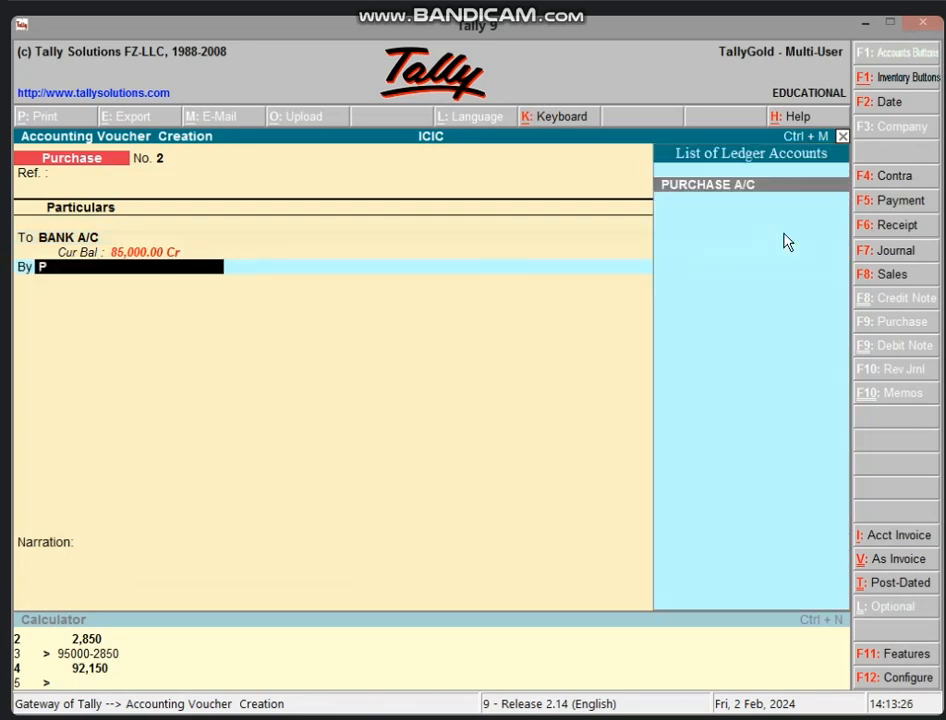
{"action": "type", "text": "U"}
{"action": "key", "text": "Return"}
{"action": "key", "text": "Return"}
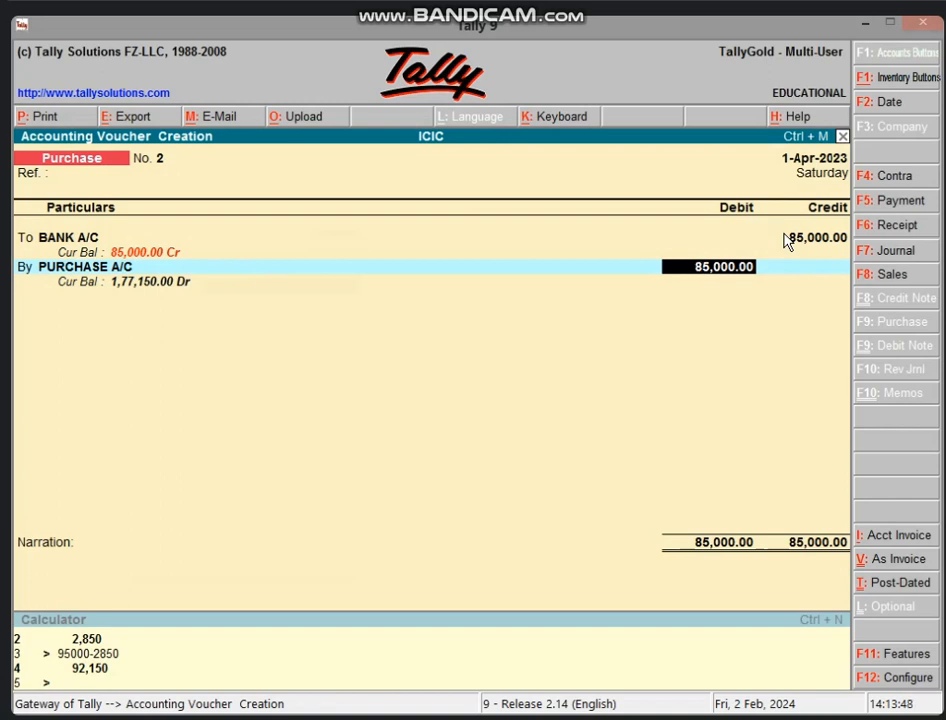
{"action": "key", "text": "Return"}
{"action": "key", "text": "Return"}
{"action": "key", "text": "Return"}
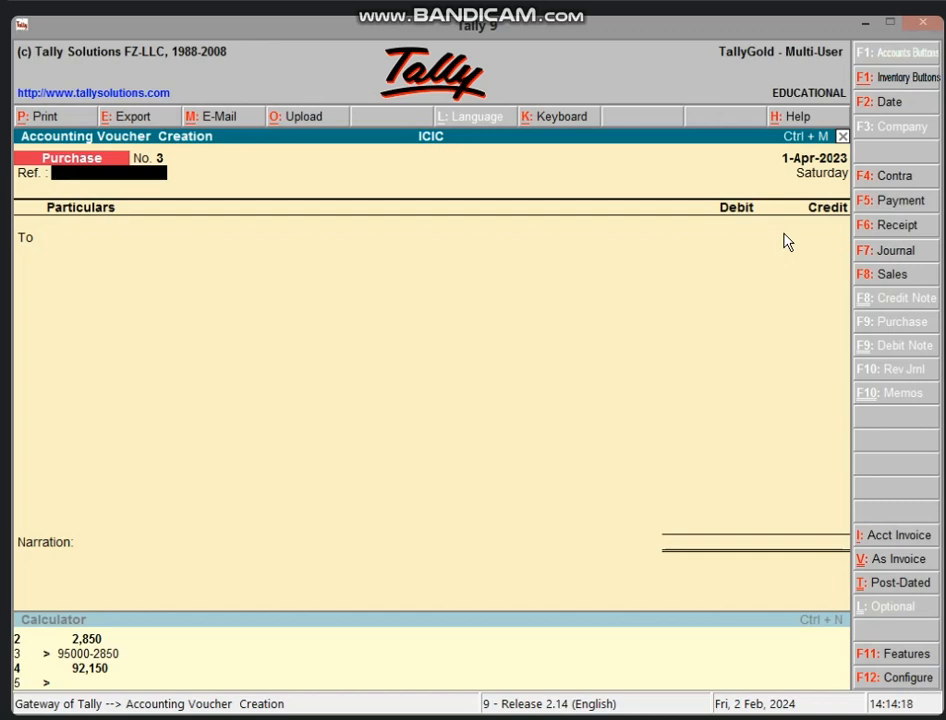
Start a sales voucher in voucher layout with Cash as the debited ledger
{"action": "key", "text": "F8"}
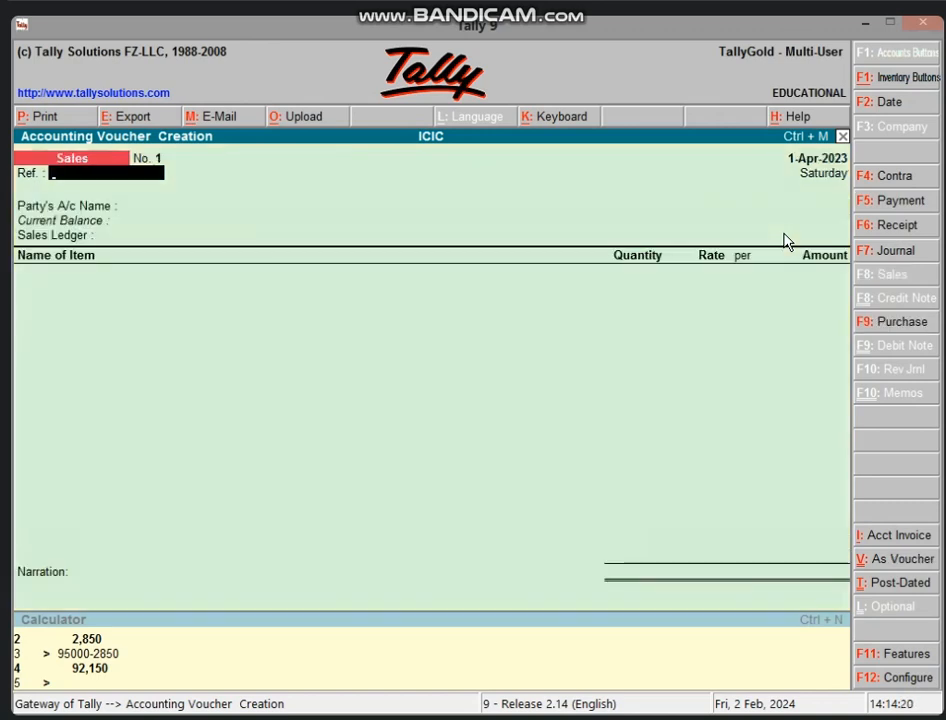
{"action": "left_click", "coordinate": [885, 557]}
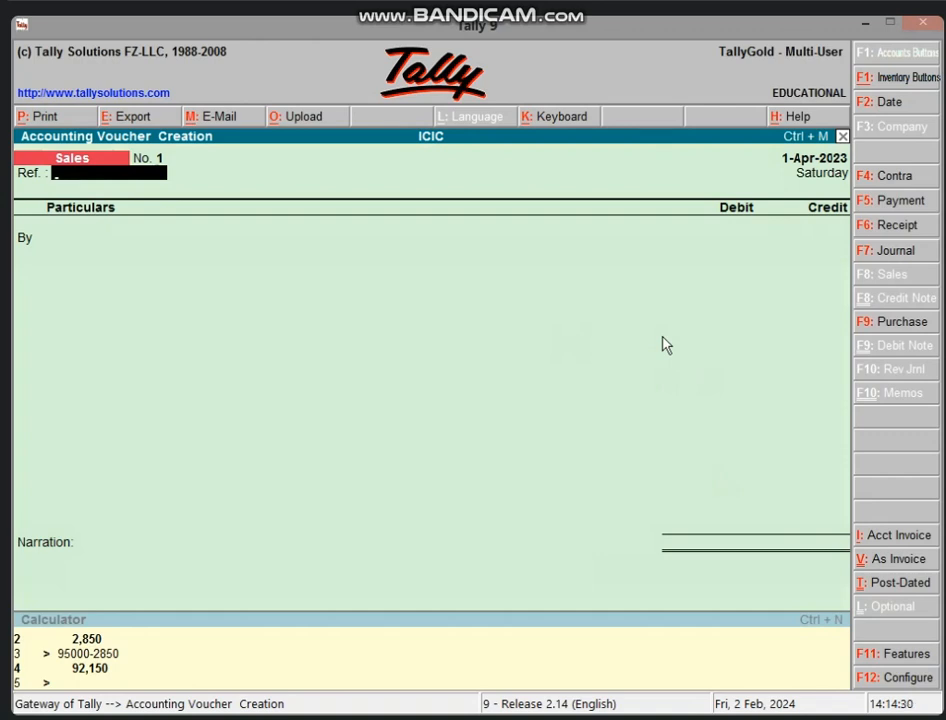
{"action": "key", "text": "Return"}
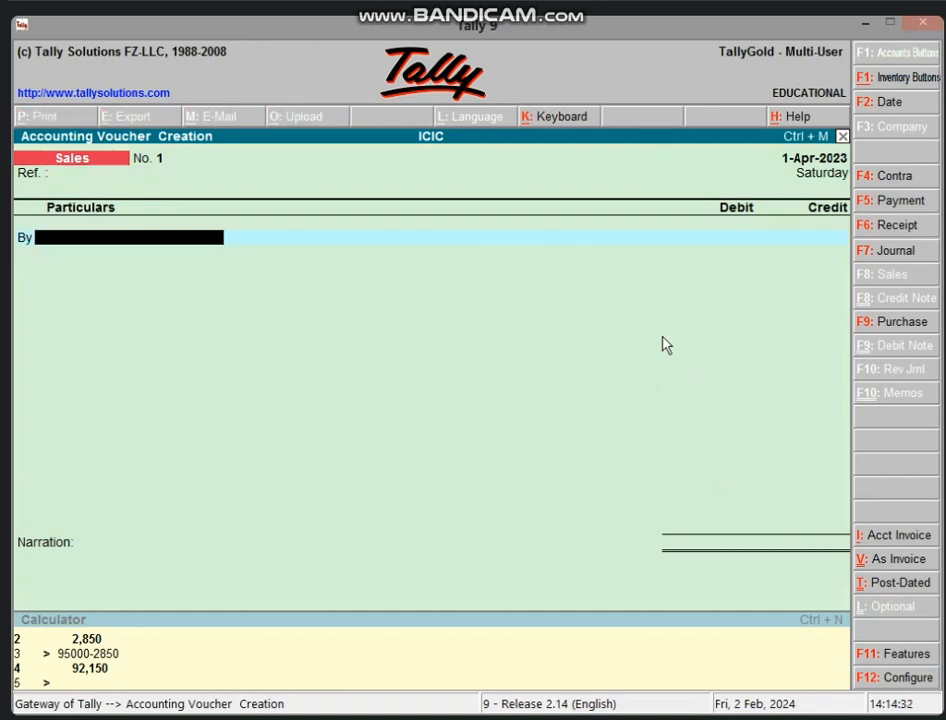
{"action": "type", "text": "CA"}
{"action": "key", "text": "Return"}
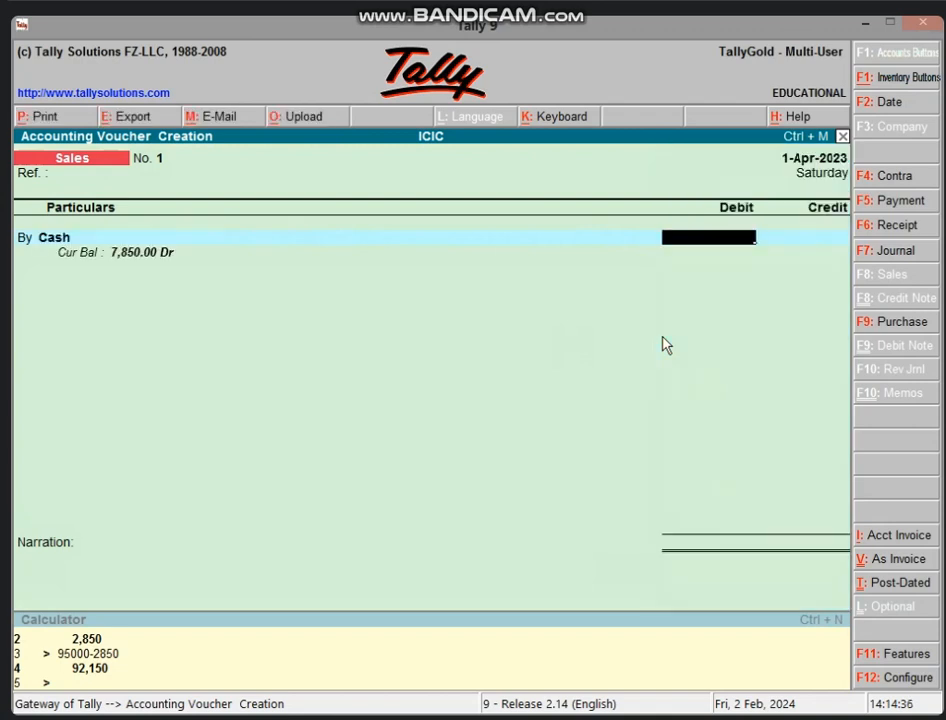
Calculate 3% of 75,000 (2,250) and debit Cash the net 72,750
{"action": "type", "text": "750"}
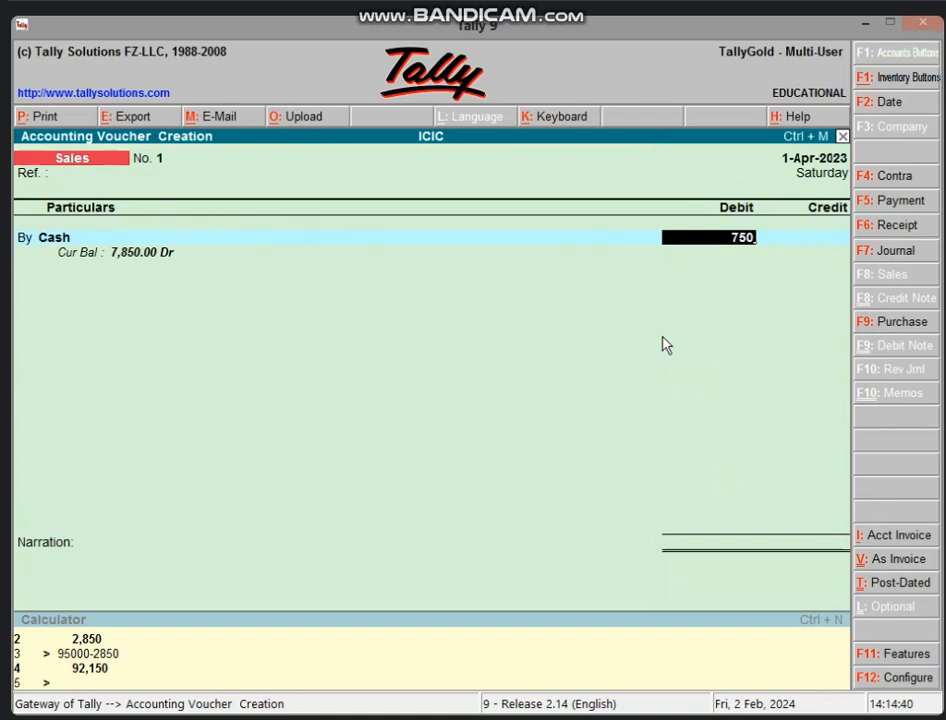
{"action": "key", "text": "BackSpace"}
{"action": "key", "text": "BackSpace"}
{"action": "key", "text": "BackSpace"}
{"action": "key", "text": "ctrl+n"}
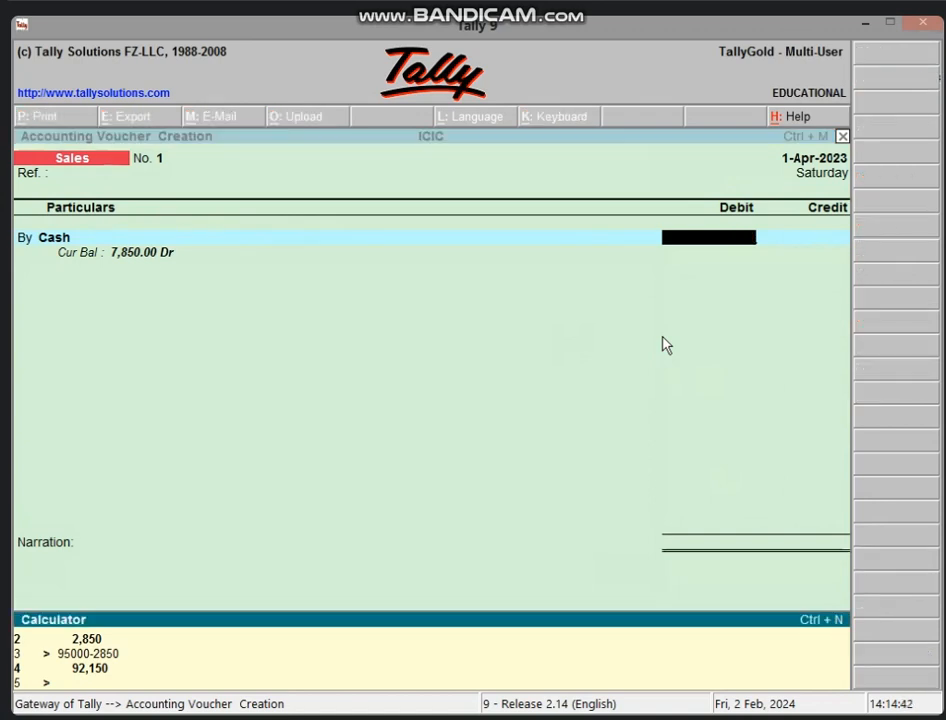
{"action": "type", "text": "75000*3/100"}
{"action": "key", "text": "Return"}
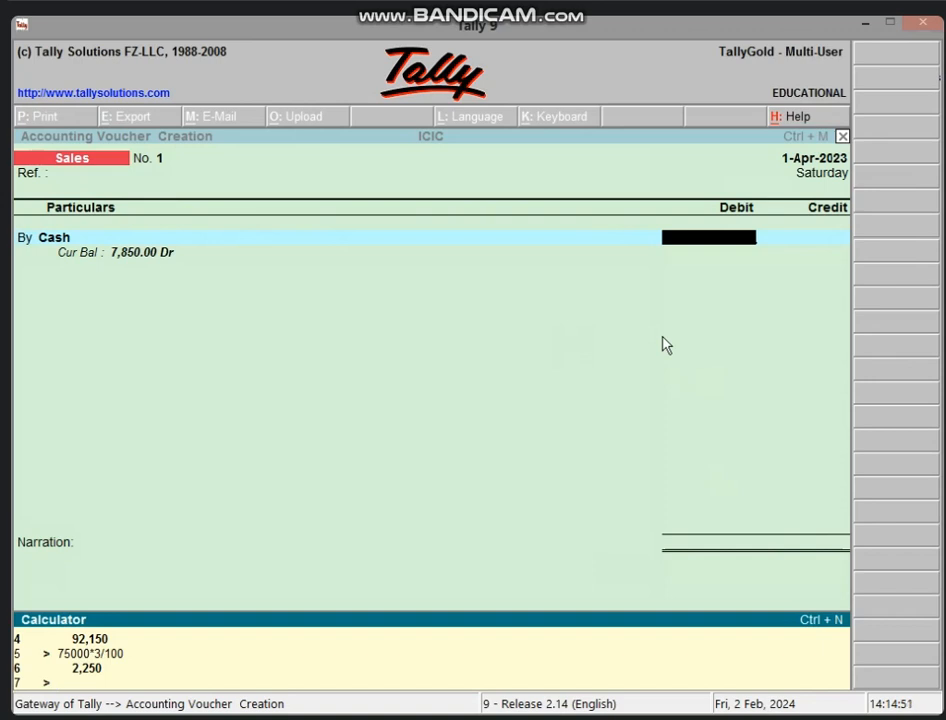
{"action": "type", "text": "75000-2250"}
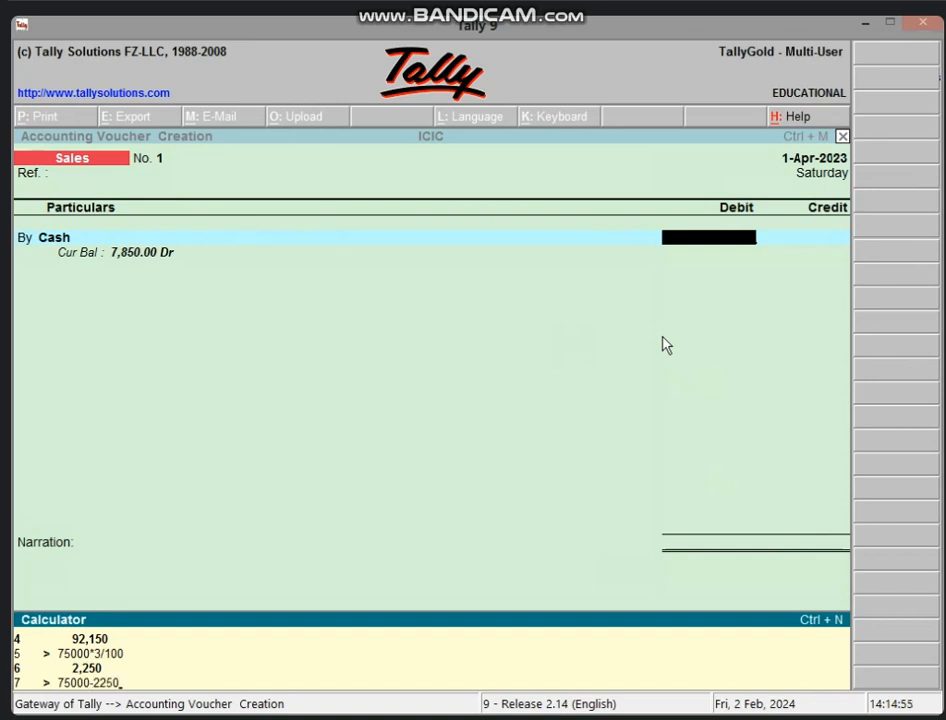
{"action": "key", "text": "Return"}
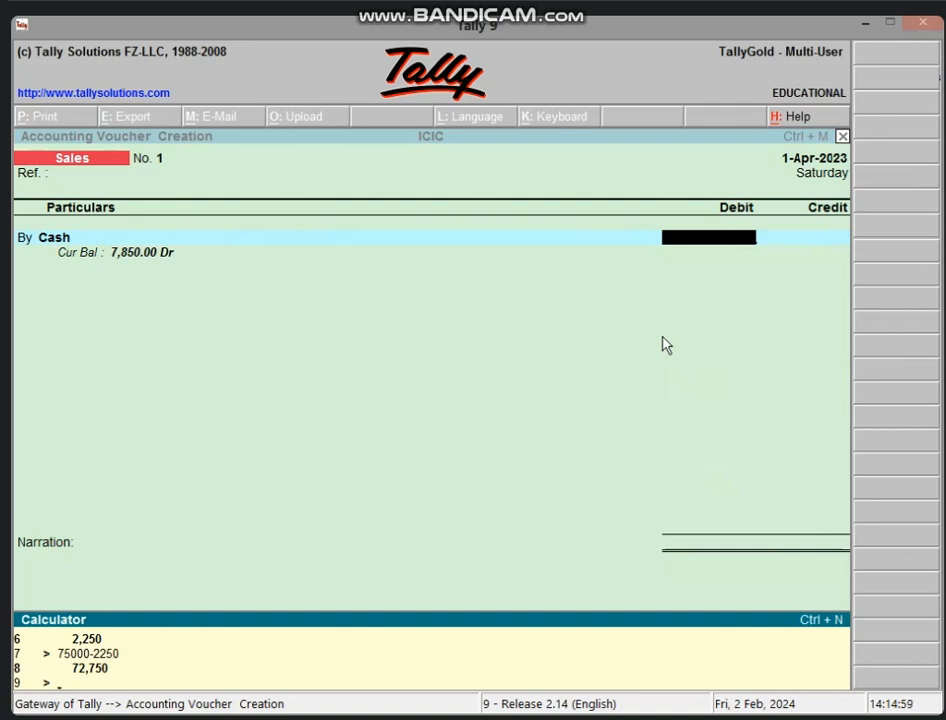
{"action": "left_click", "coordinate": [688, 243]}
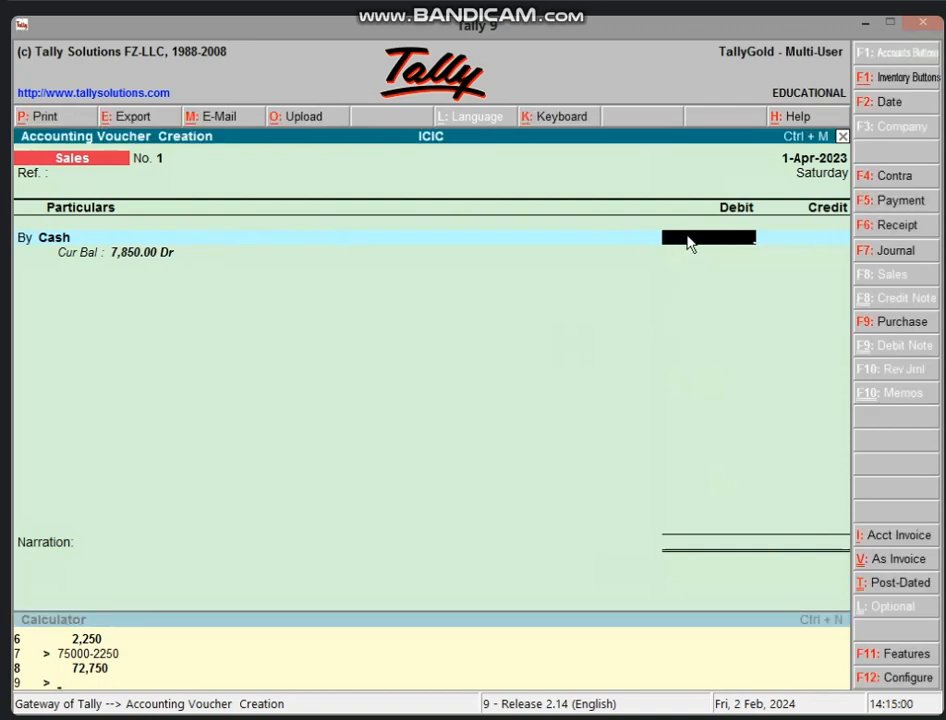
{"action": "type", "text": "72,750"}
{"action": "key", "text": "Return"}
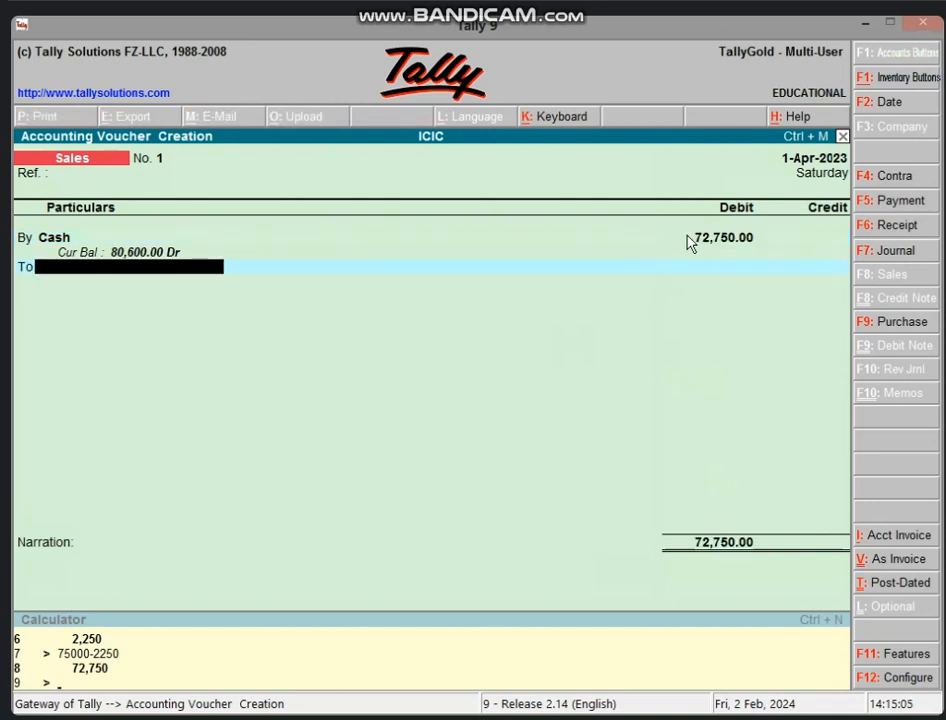
Create a SALES A/C ledger under Sales Accounts and credit it 75,000
{"action": "key", "text": "alt+c"}
{"action": "type", "text": "SA"}
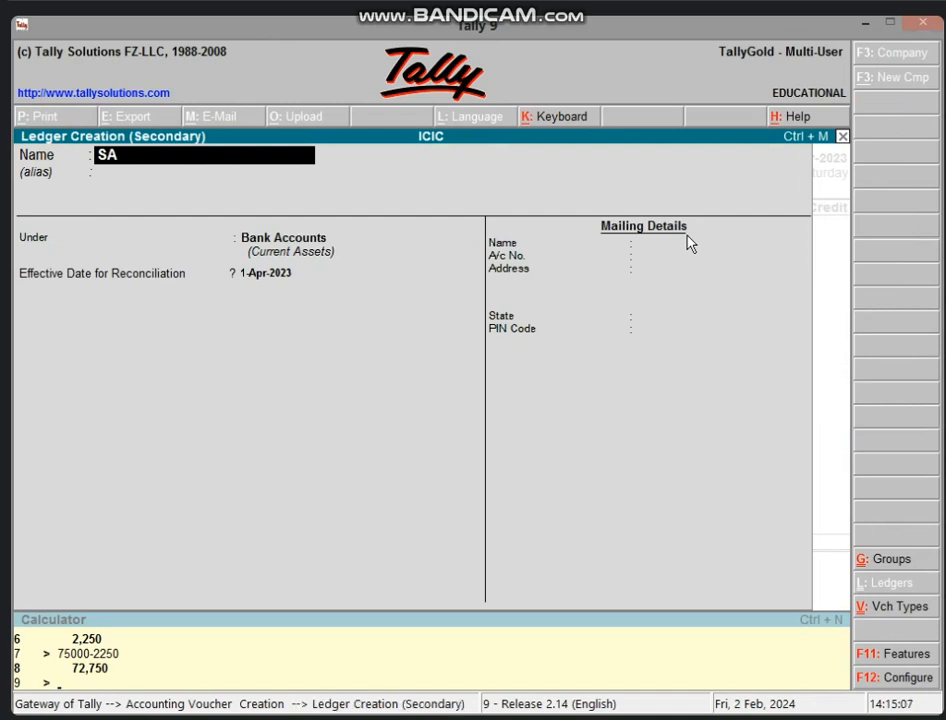
{"action": "type", "text": "LES A/C"}
{"action": "key", "text": "Return"}
{"action": "key", "text": "Return"}
{"action": "type", "text": "S"}
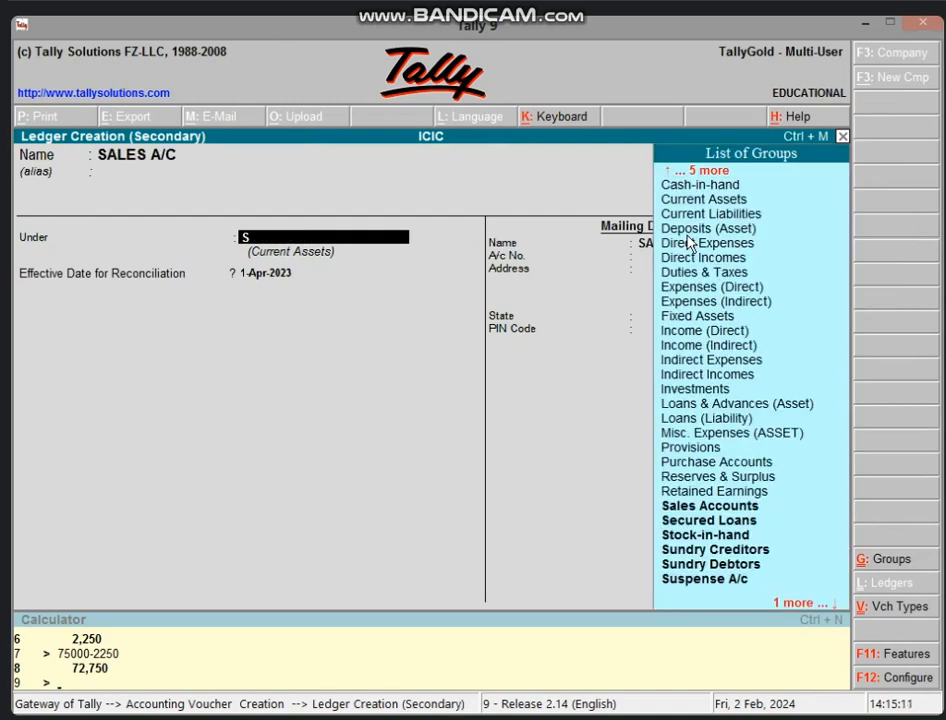
{"action": "type", "text": "A"}
{"action": "key", "text": "Return"}
{"action": "key", "text": "Return"}
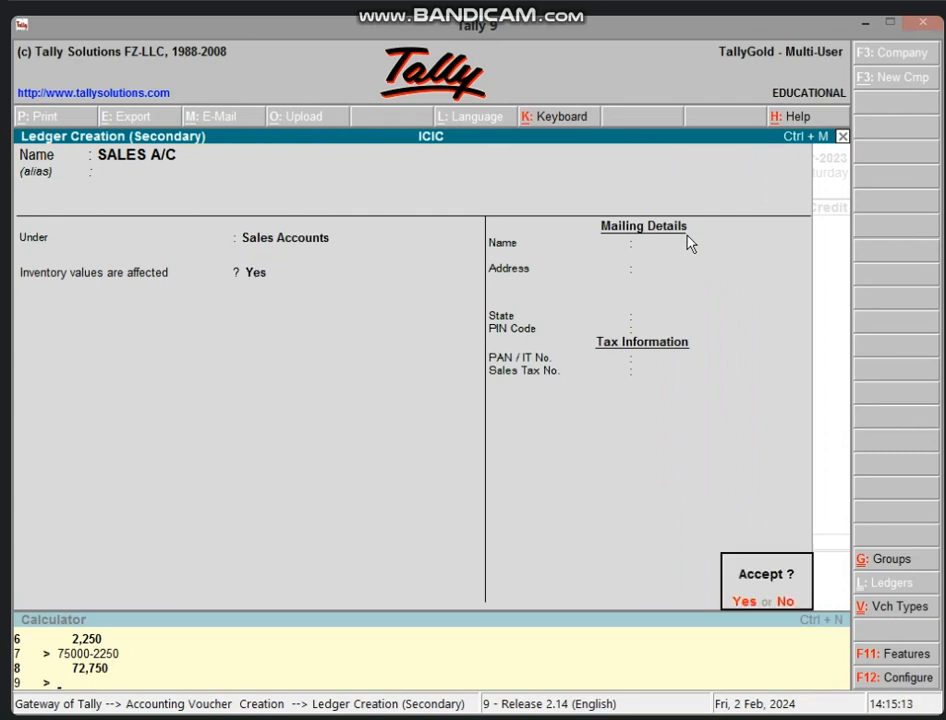
{"action": "key", "text": "Return"}
{"action": "key", "text": "Return"}
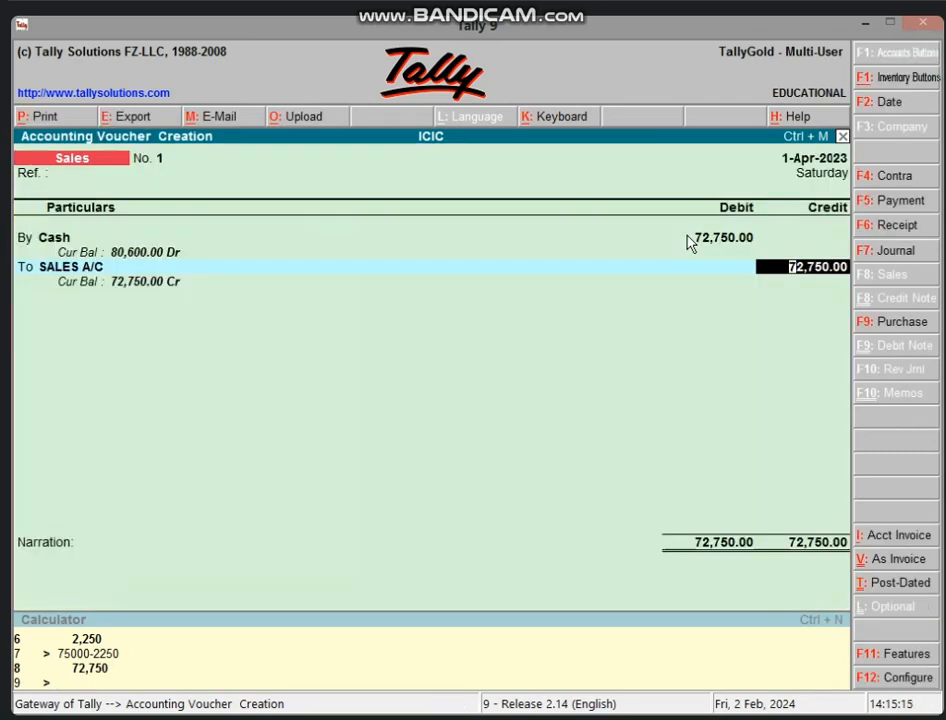
{"action": "type", "text": "75000"}
{"action": "key", "text": "Return"}
{"action": "key", "text": "Return"}
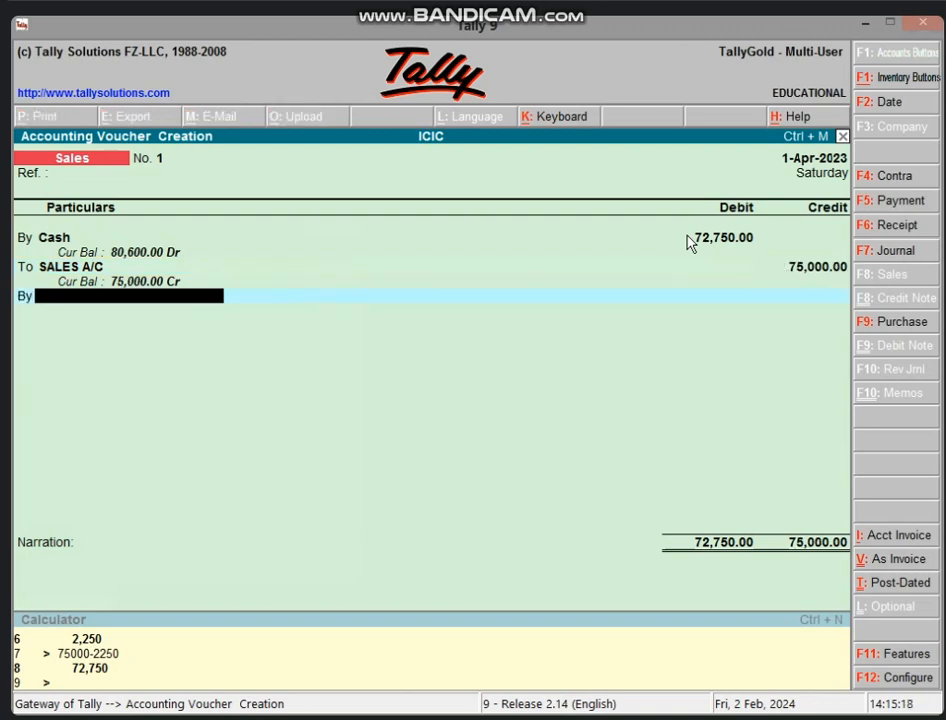
Create a DISCOUNT A/C ledger under Indirect Expenses, debit it 2,250, and save the sales voucher
{"action": "key", "text": "alt+c"}
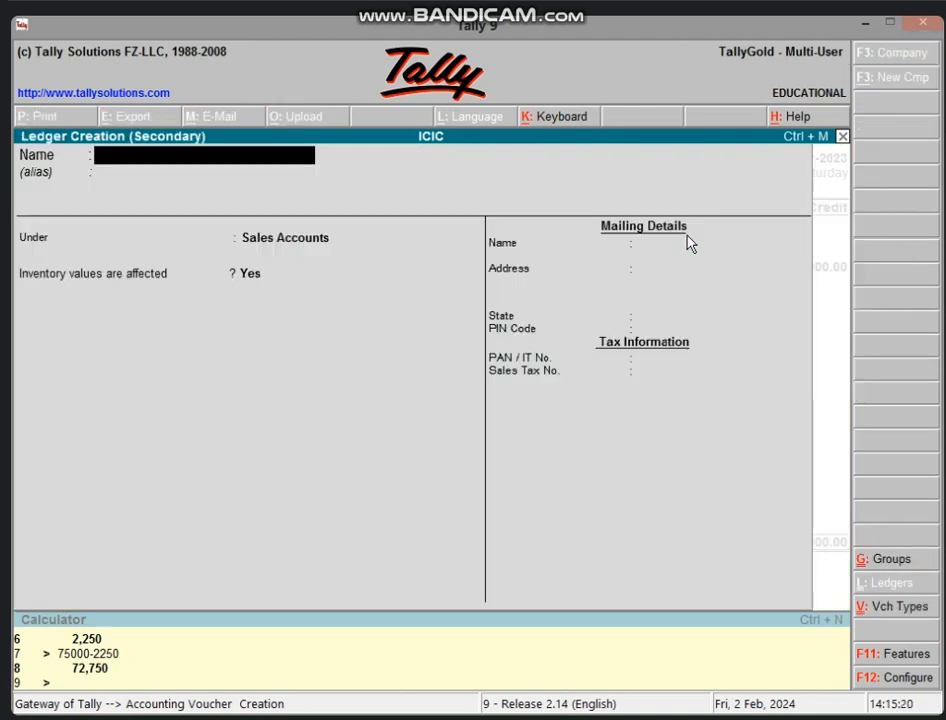
{"action": "type", "text": "DISCOUN"}
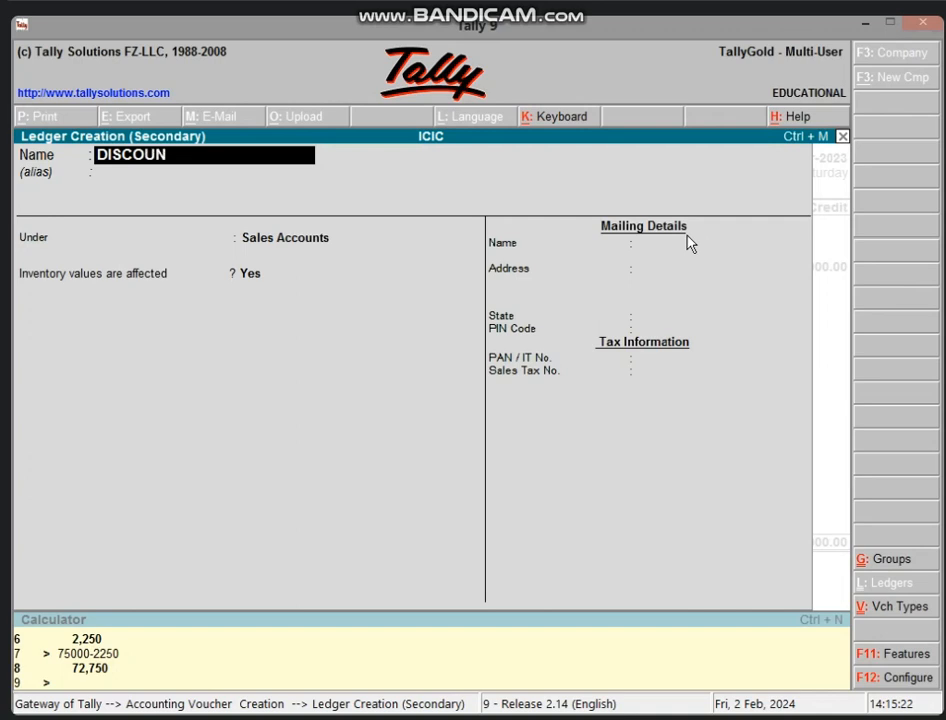
{"action": "type", "text": "T A/C"}
{"action": "key", "text": "Return"}
{"action": "type", "text": "IND"}
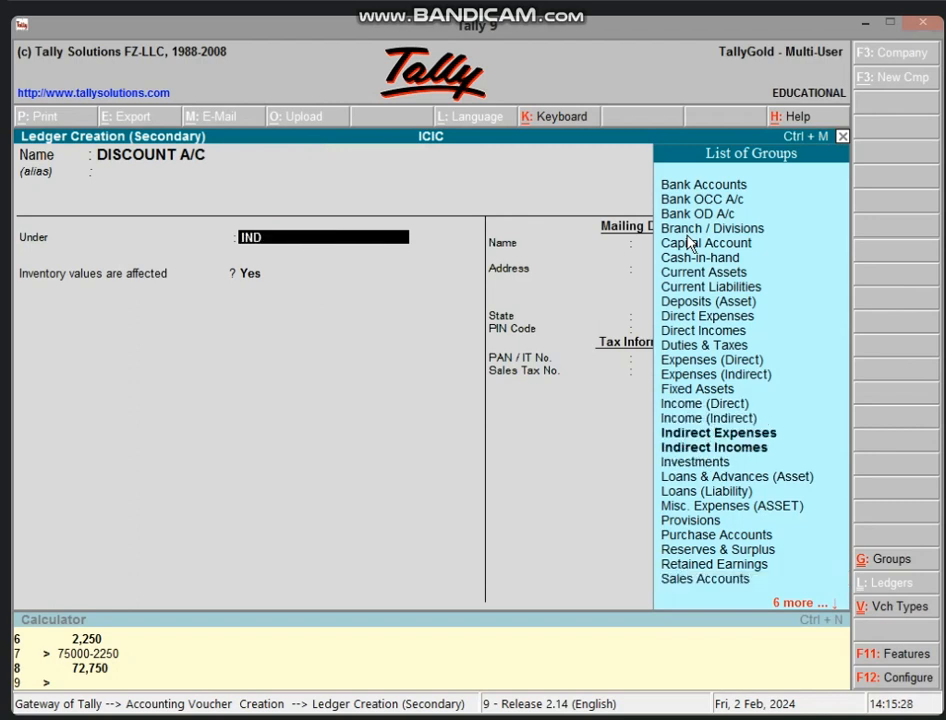
{"action": "key", "text": "Return"}
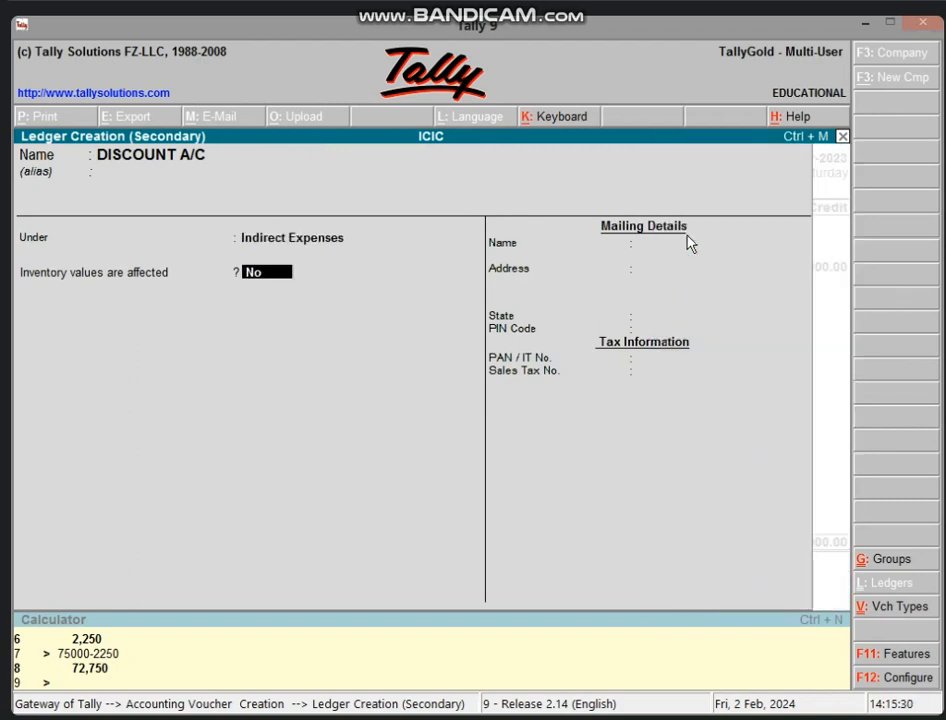
{"action": "key", "text": "Return"}
{"action": "key", "text": "Return"}
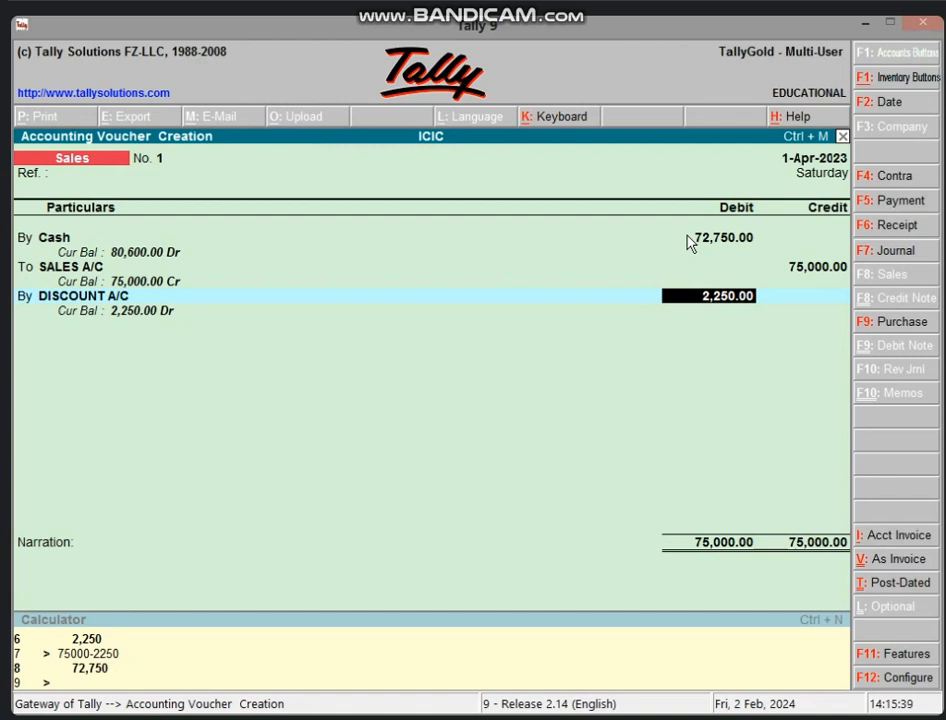
{"action": "key", "text": "Return"}
{"action": "key", "text": "Return"}
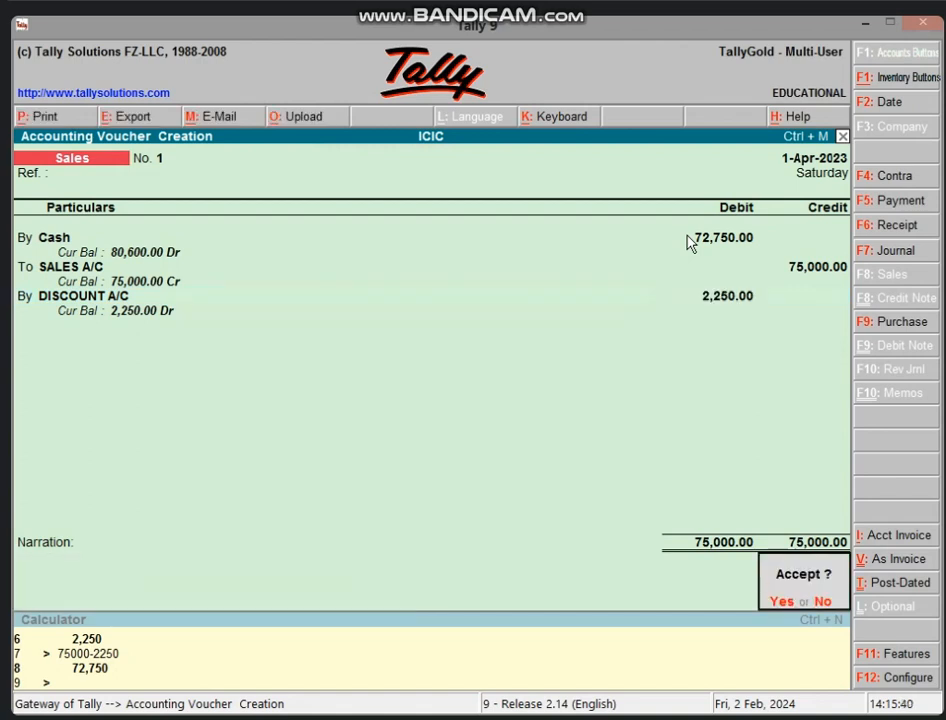
{"action": "key", "text": "Return"}
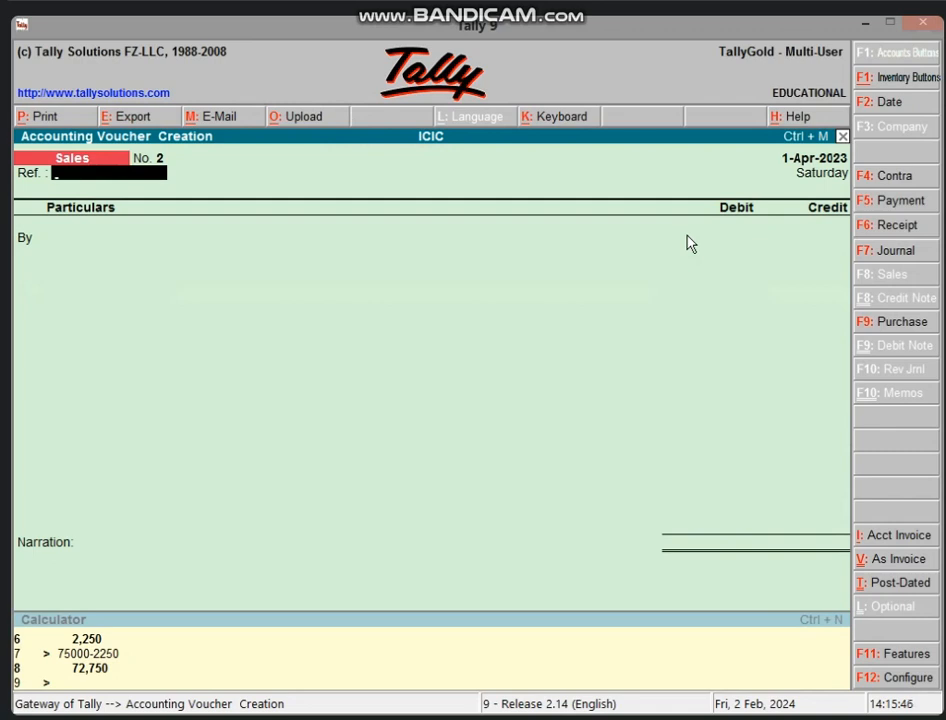
On a new Payment voucher, create a CARRIAGE INWARD A/C ledger under Direct Expenses
{"action": "key", "text": "F5"}
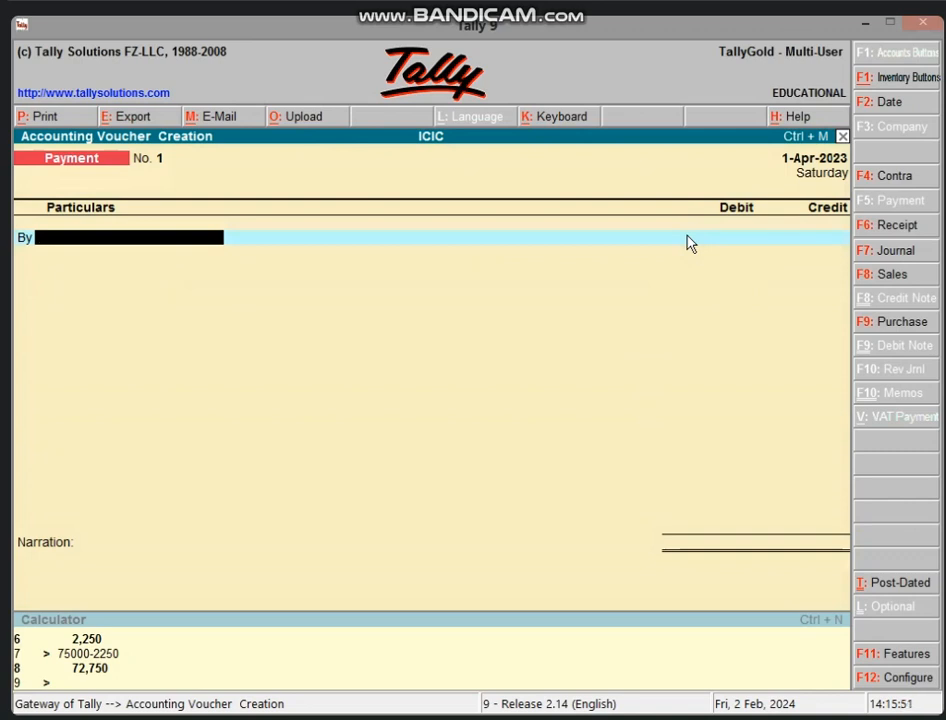
{"action": "key", "text": "alt+c"}
{"action": "type", "text": "CARRIAG"}
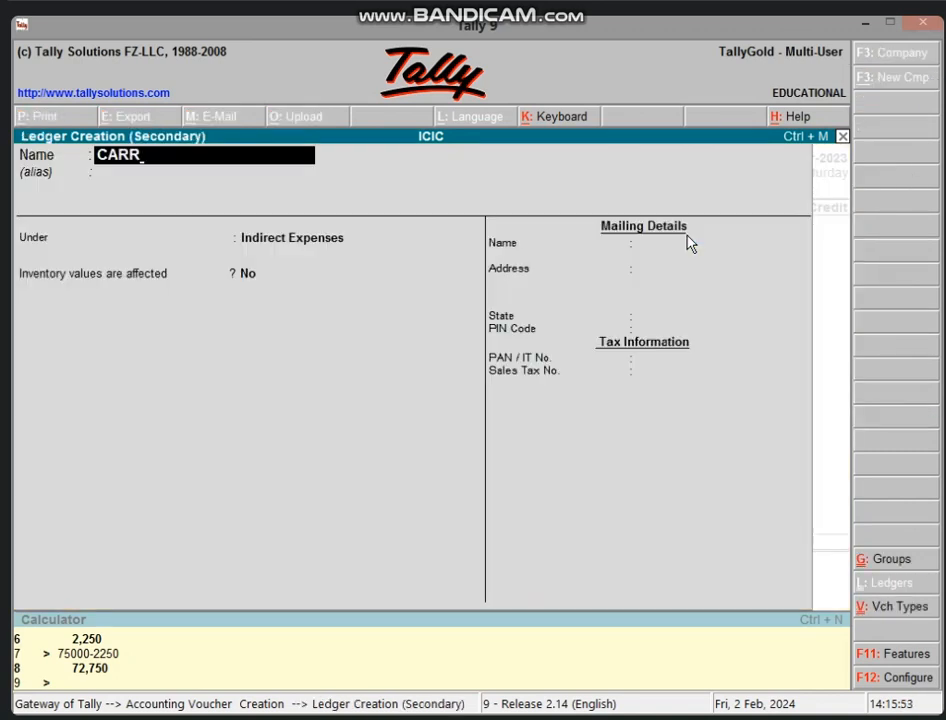
{"action": "type", "text": "INWARD A"}
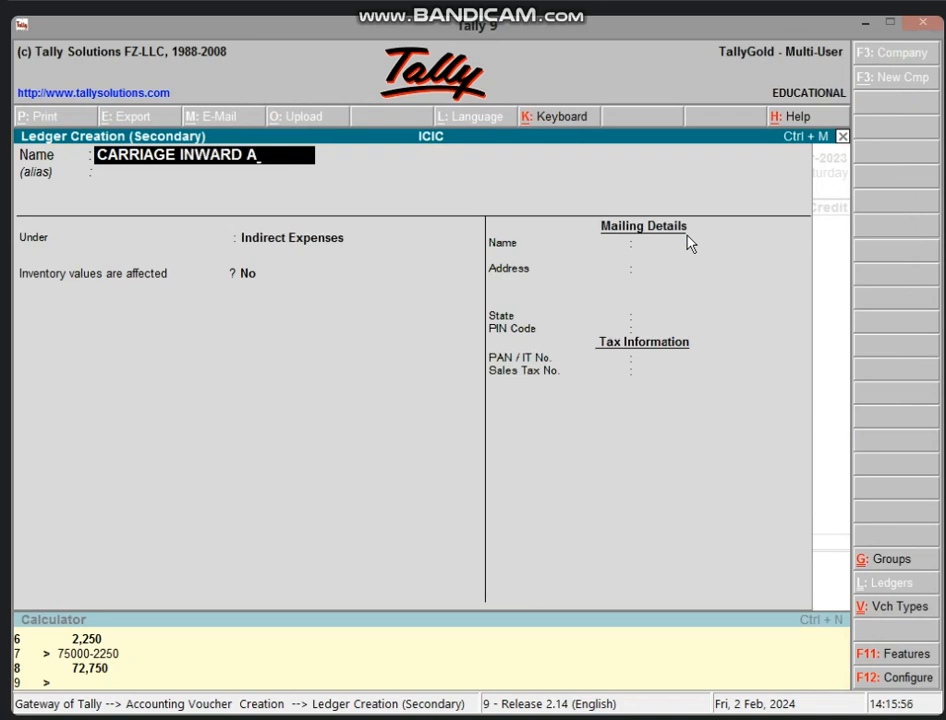
{"action": "type", "text": "/C"}
{"action": "key", "text": "Return"}
{"action": "key", "text": "Return"}
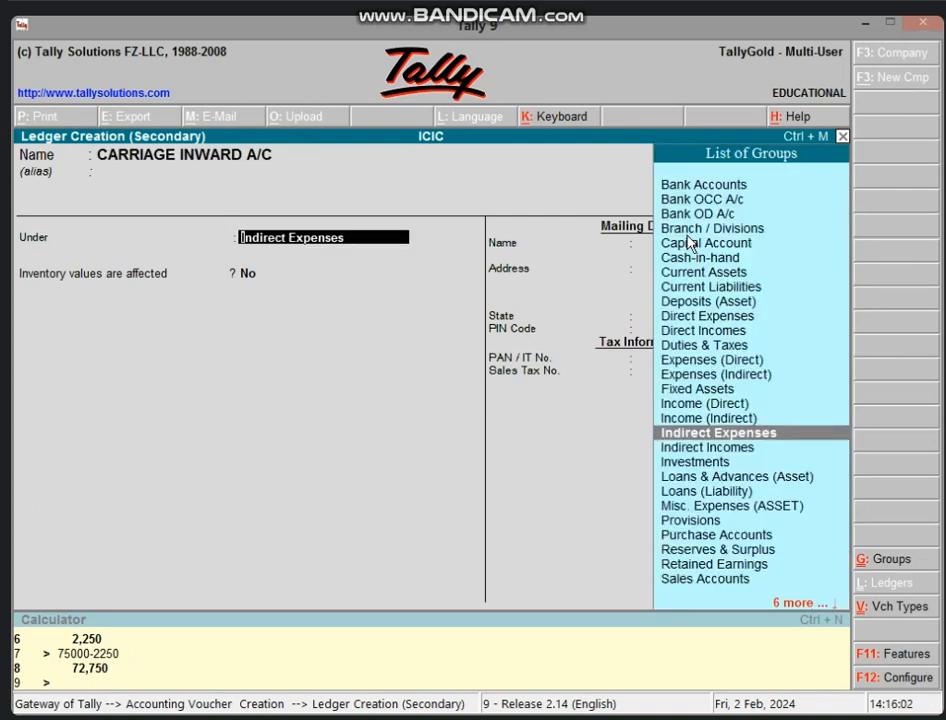
{"action": "type", "text": "DI"}
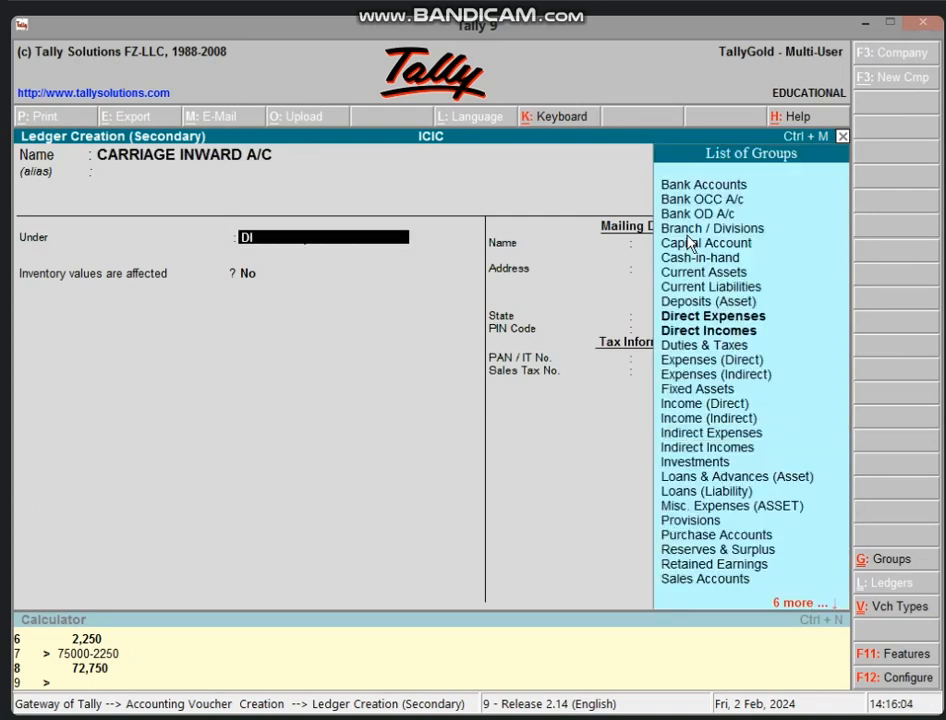
{"action": "key", "text": "Down"}
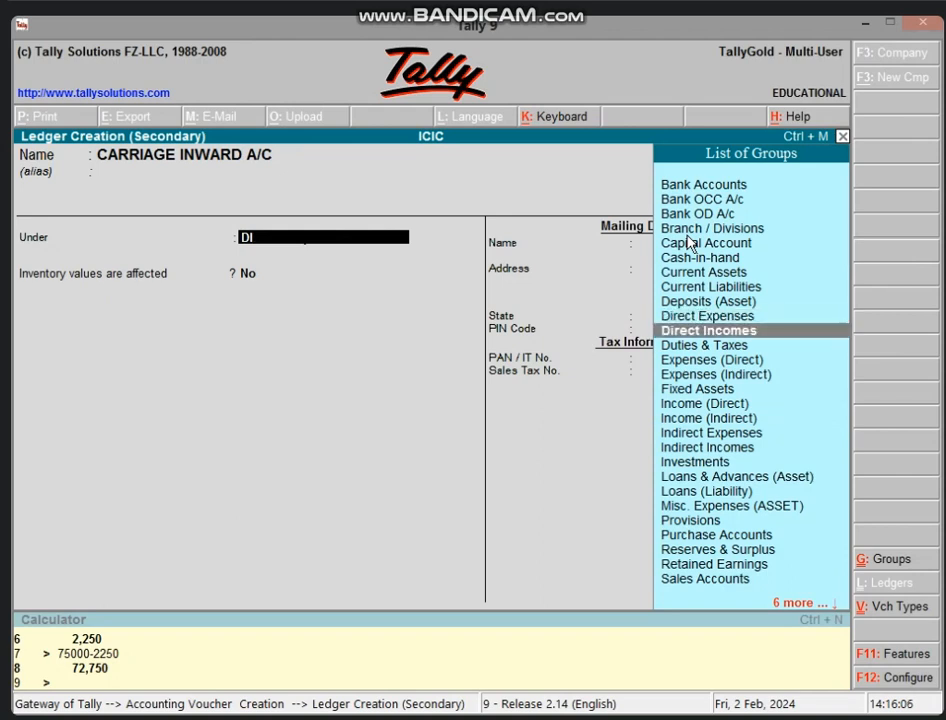
{"action": "key", "text": "Up"}
{"action": "key", "text": "Return"}
{"action": "key", "text": "Return"}
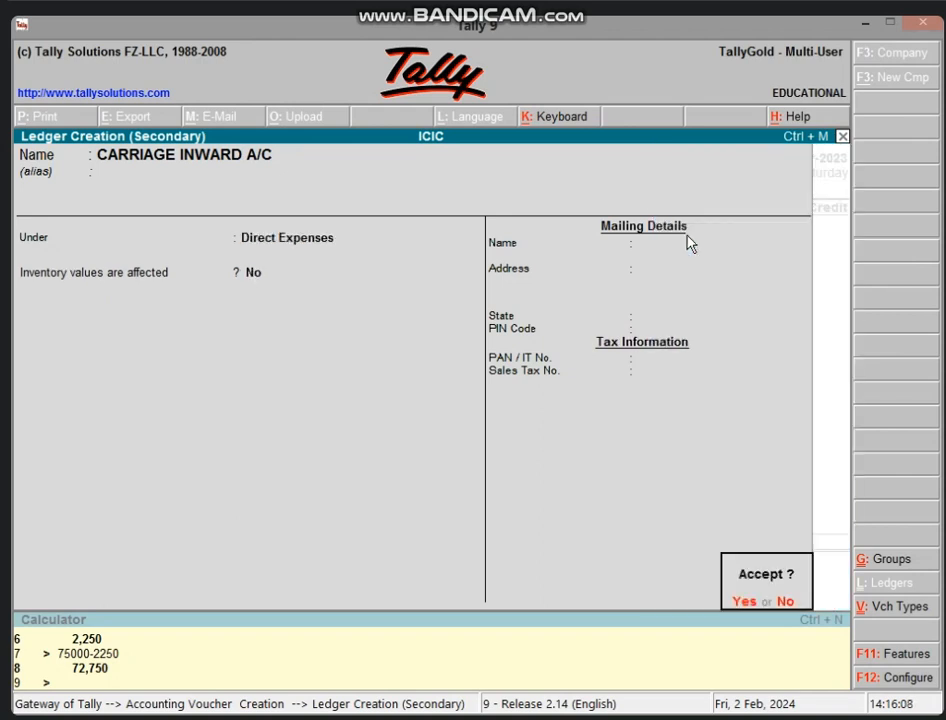
{"action": "key", "text": "Return"}
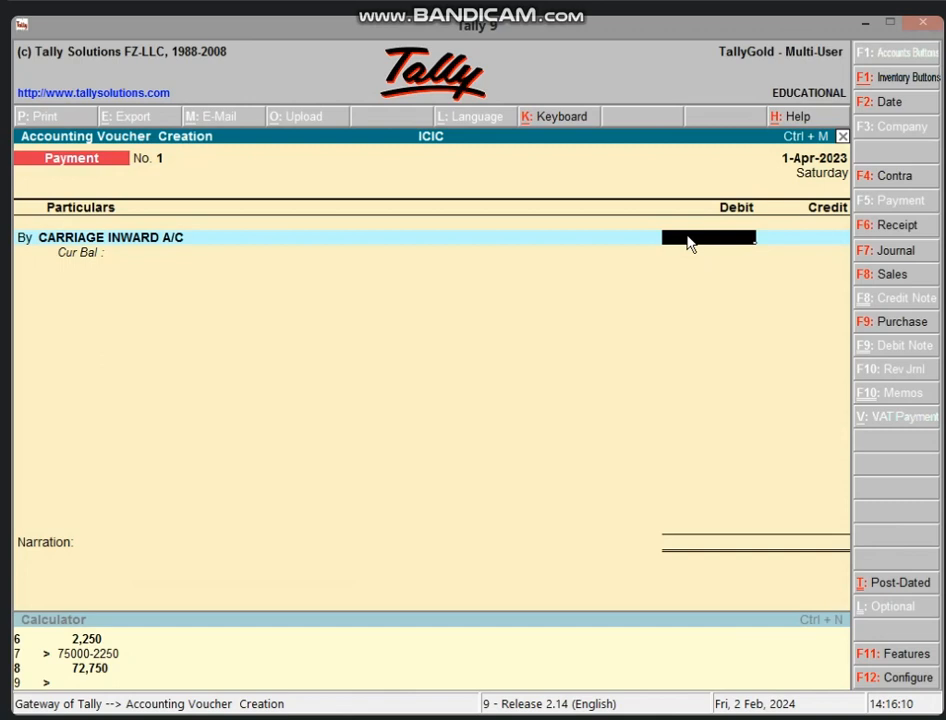
Debit CARRIAGE INWARD A/C 15,000, credit Cash 15,000, and save the payment voucher
{"action": "type", "text": "15000"}
{"action": "key", "text": "Return"}
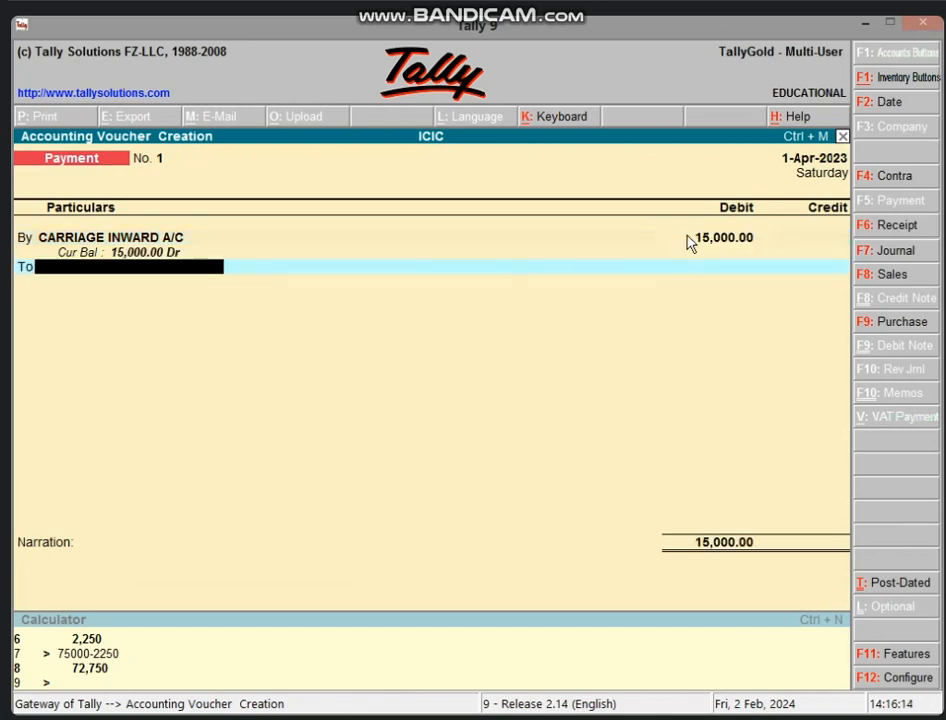
{"action": "type", "text": "CAS"}
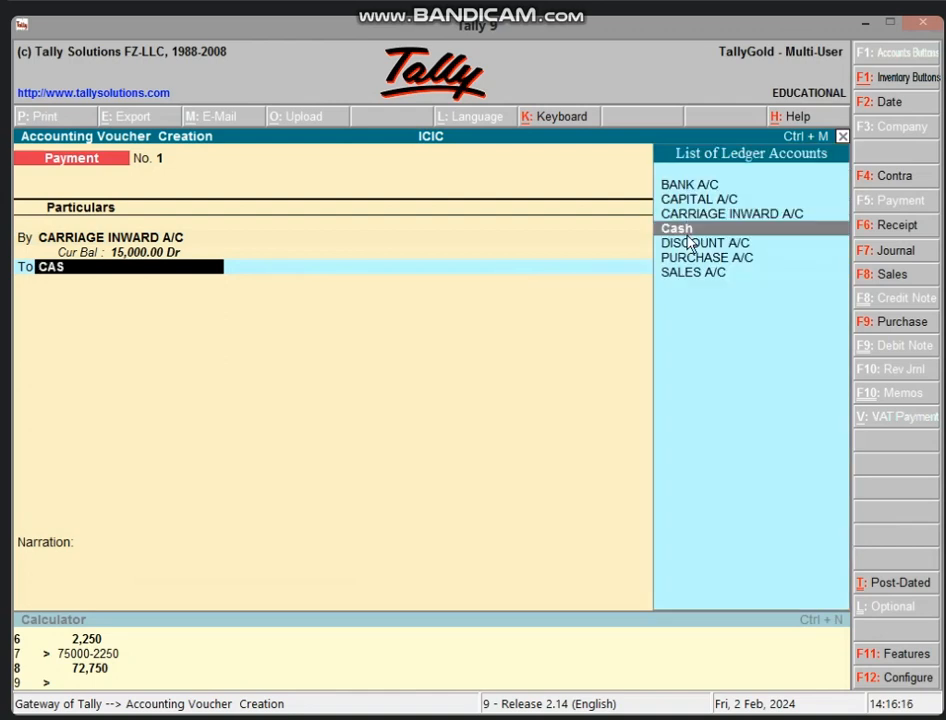
{"action": "key", "text": "Return"}
{"action": "key", "text": "Return"}
{"action": "key", "text": "Return"}
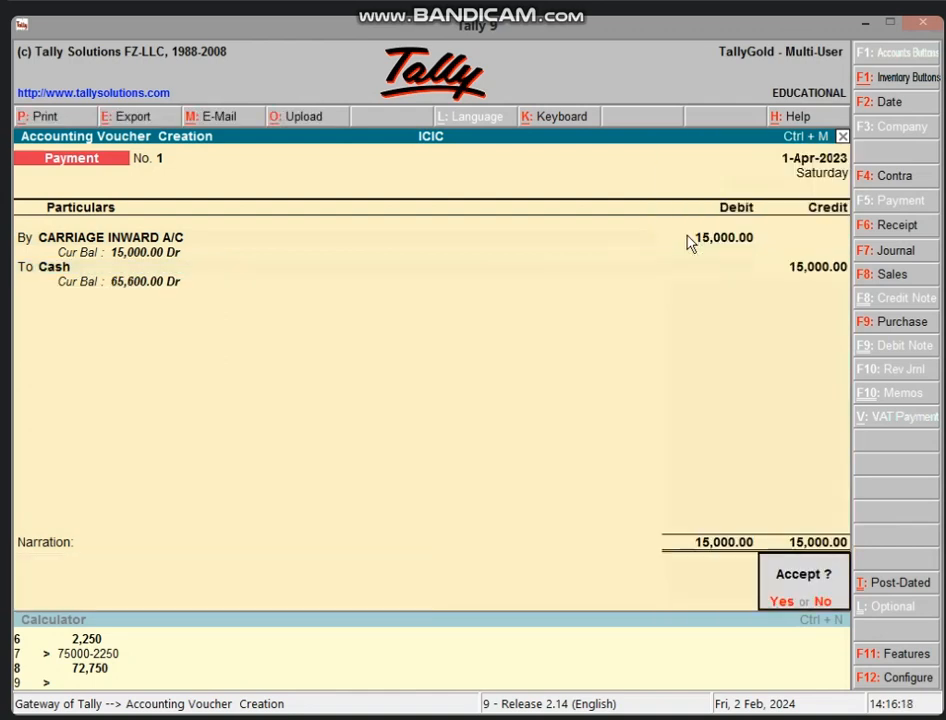
{"action": "key", "text": "Return"}
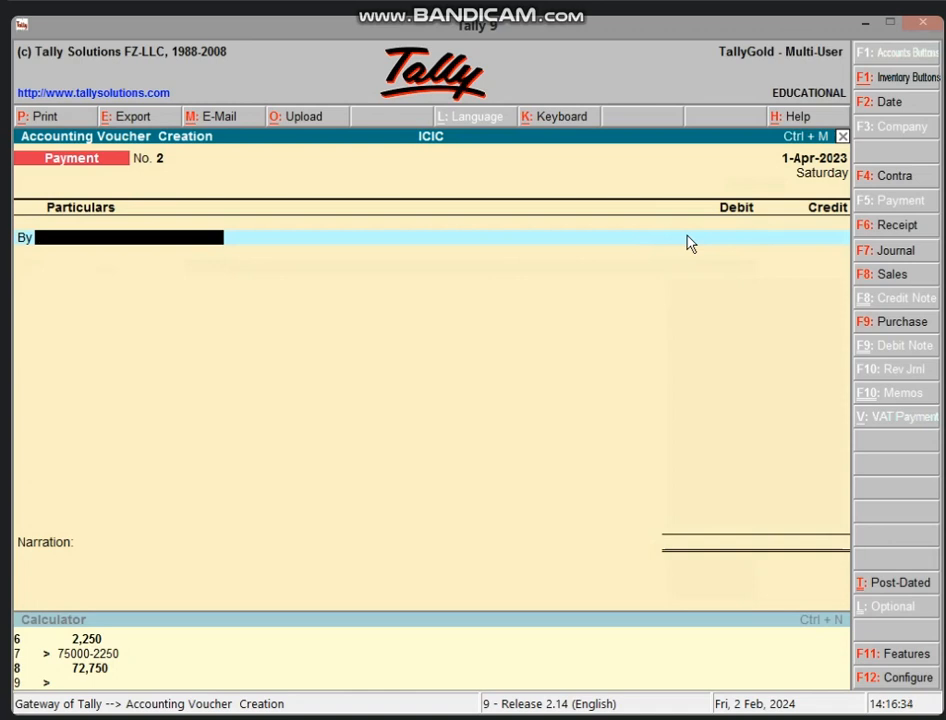
{"action": "key", "text": "F8"}
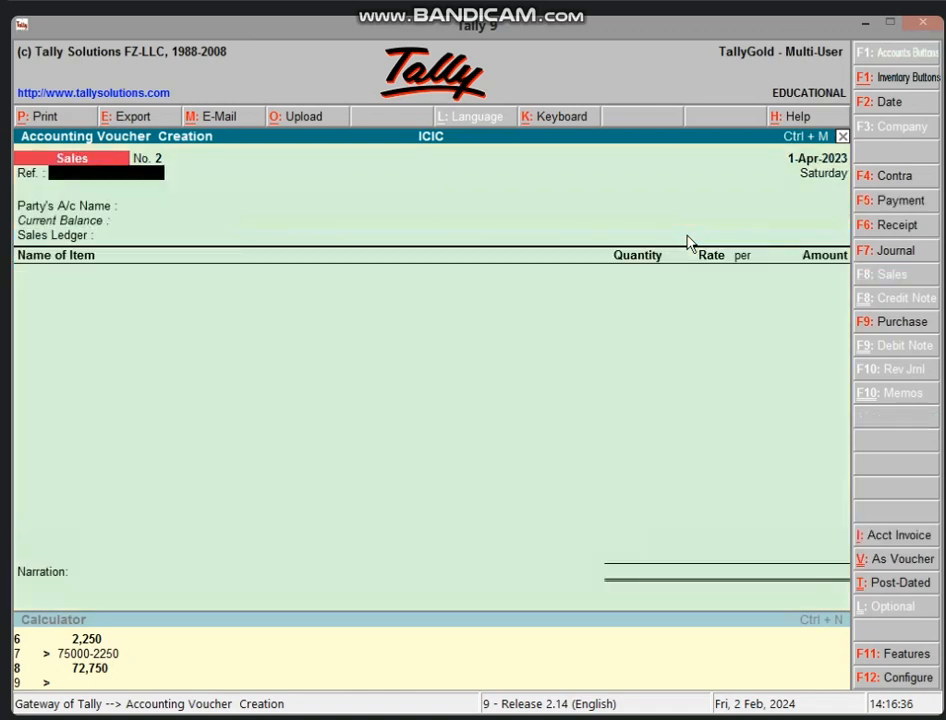
In voucher layout, debit BANK A/C 50,000 and credit SALES A/C, then save Sales No. 2
{"action": "left_click", "coordinate": [883, 559]}
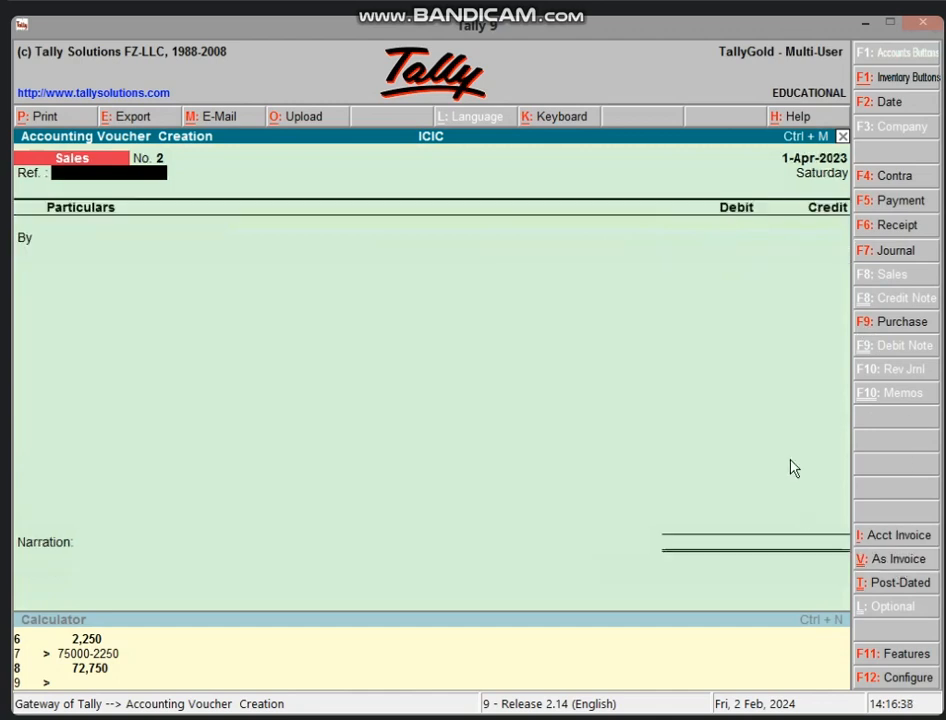
{"action": "key", "text": "Return"}
{"action": "type", "text": "C"}
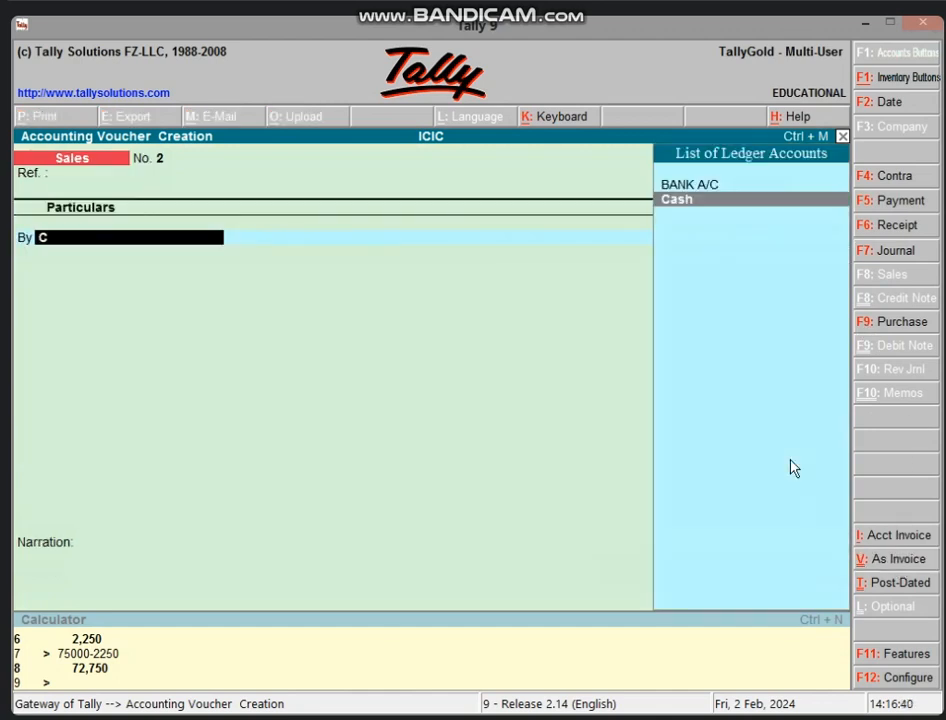
{"action": "type", "text": "AS"}
{"action": "key", "text": "Up"}
{"action": "key", "text": "Return"}
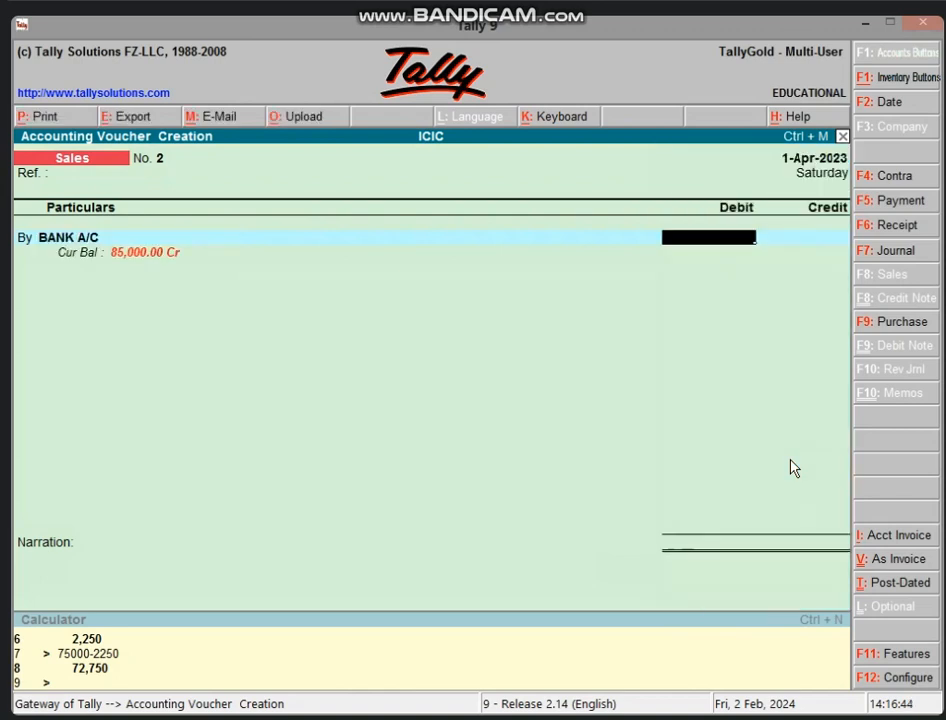
{"action": "type", "text": "50000"}
{"action": "key", "text": "Return"}
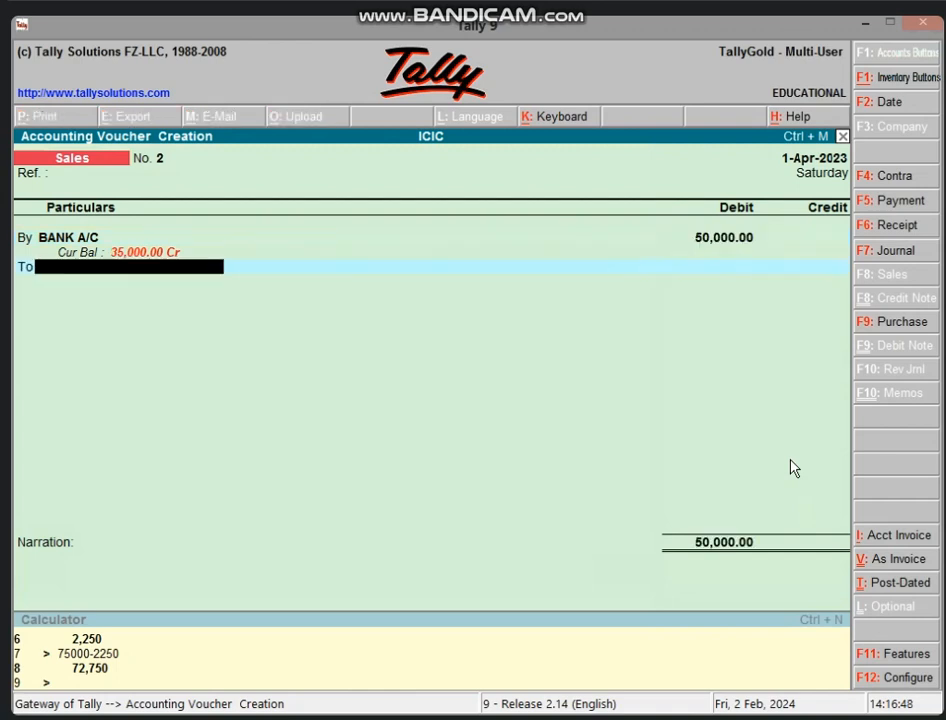
{"action": "type", "text": "SA"}
{"action": "key", "text": "Return"}
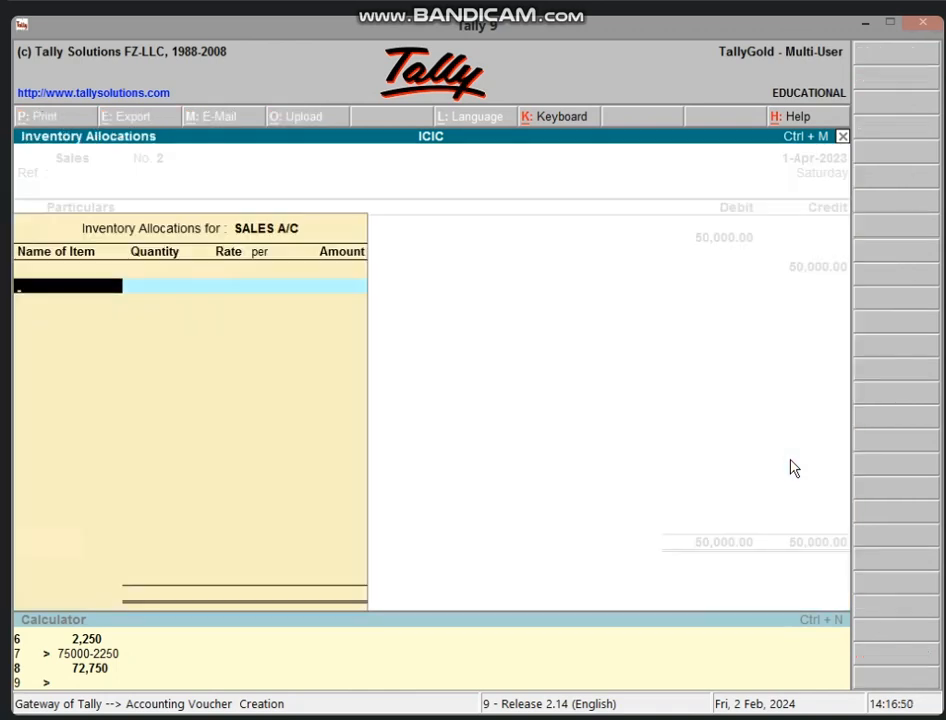
{"action": "key", "text": "Return"}
{"action": "key", "text": "Return"}
{"action": "key", "text": "Return"}
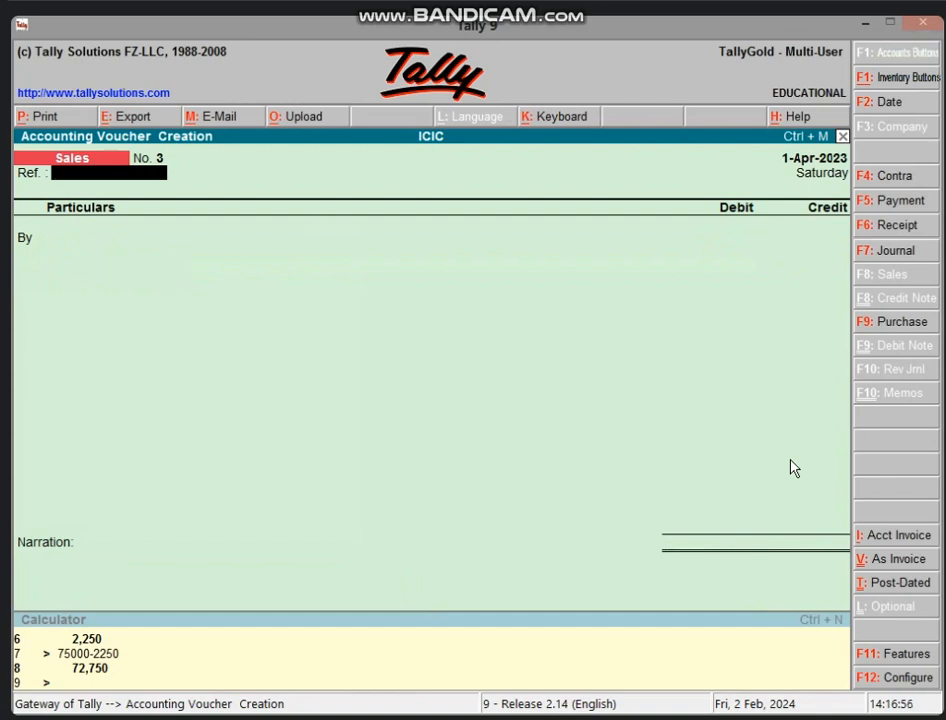
{"action": "key", "text": "F4"}
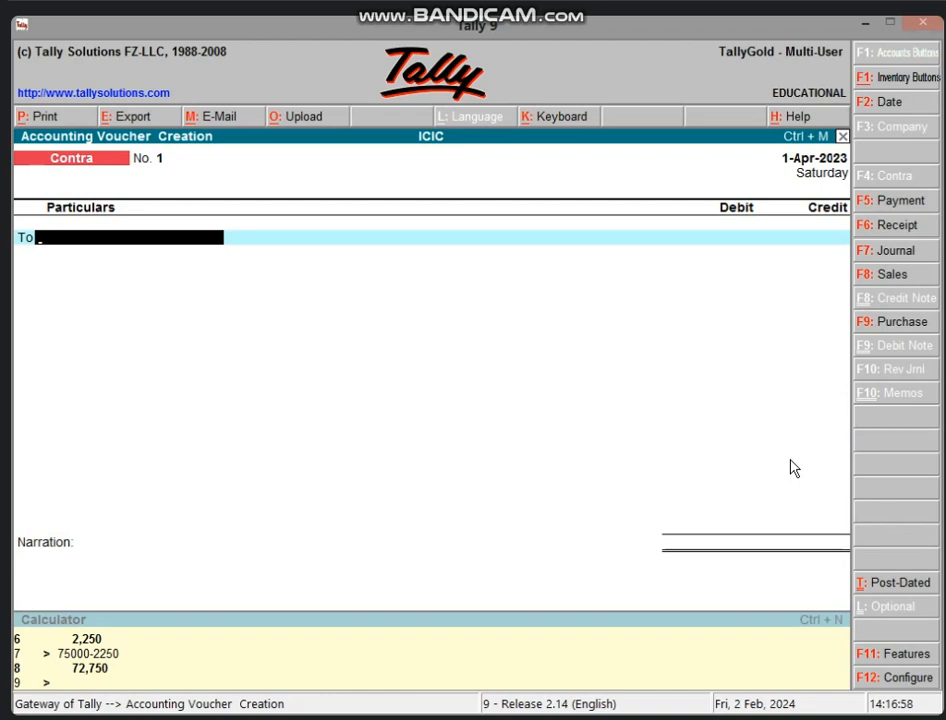
Save a 20,000 contra entry crediting Cash and debiting BANK A/C
{"action": "type", "text": "CAS"}
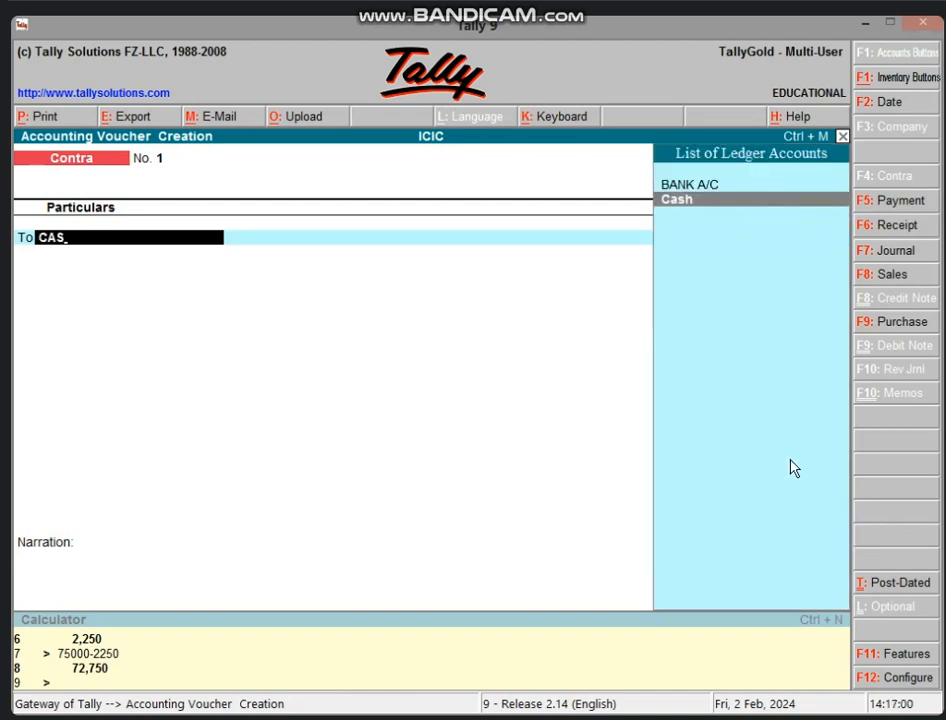
{"action": "key", "text": "Return"}
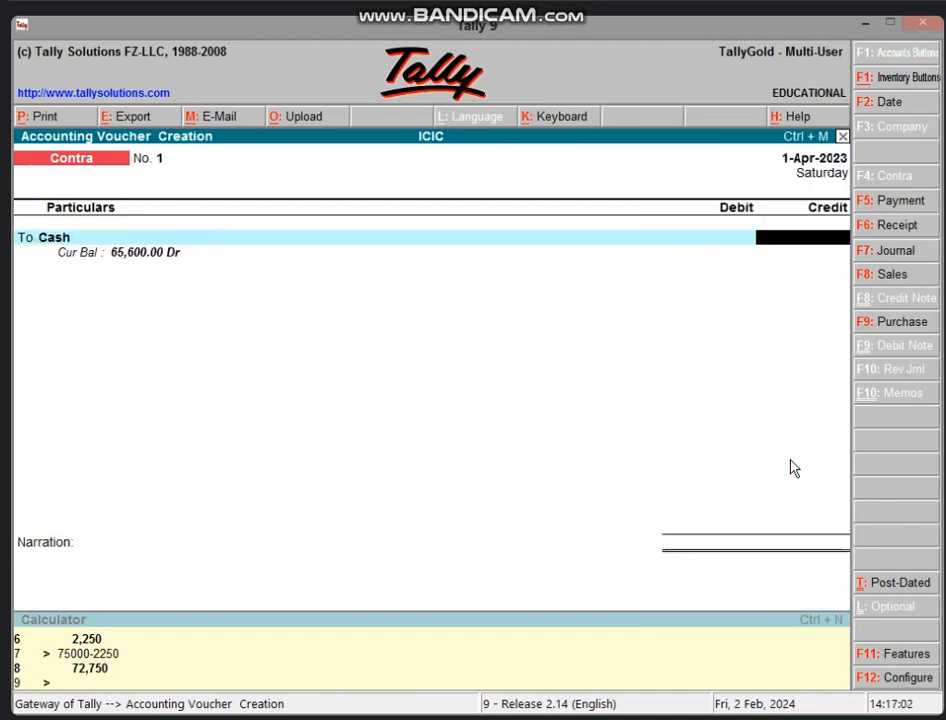
{"action": "type", "text": "20000"}
{"action": "key", "text": "Return"}
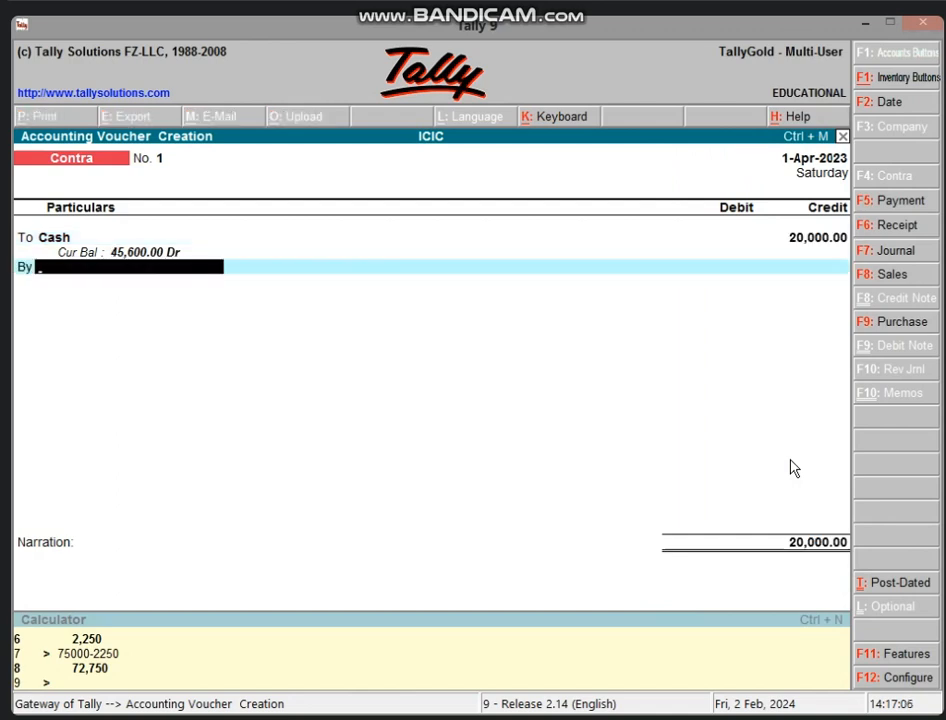
{"action": "type", "text": "BA"}
{"action": "key", "text": "Return"}
{"action": "key", "text": "Return"}
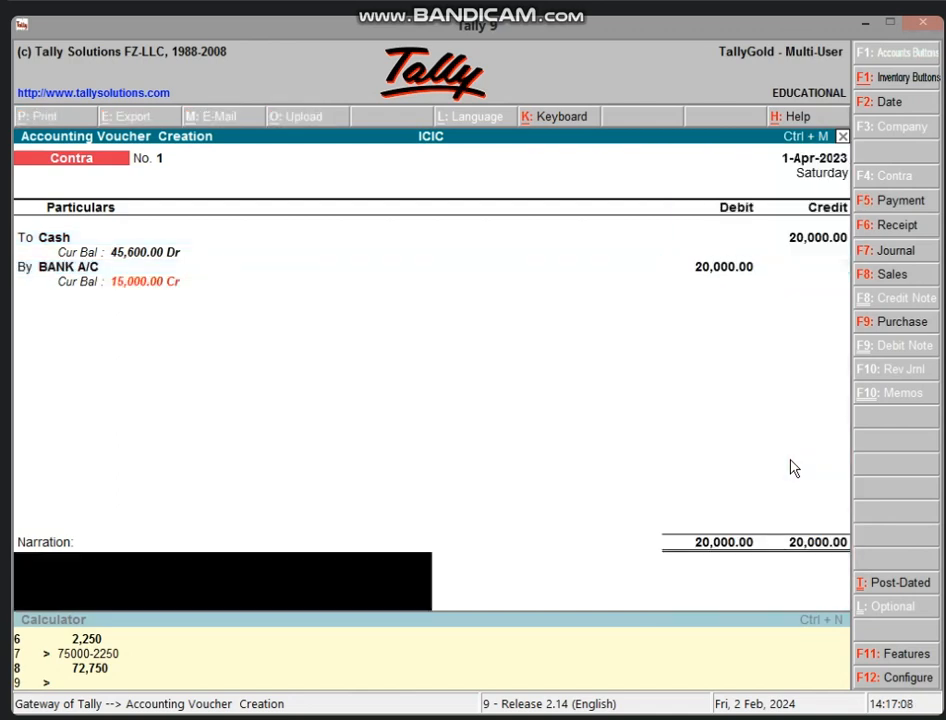
{"action": "key", "text": "Return"}
{"action": "key", "text": "Return"}
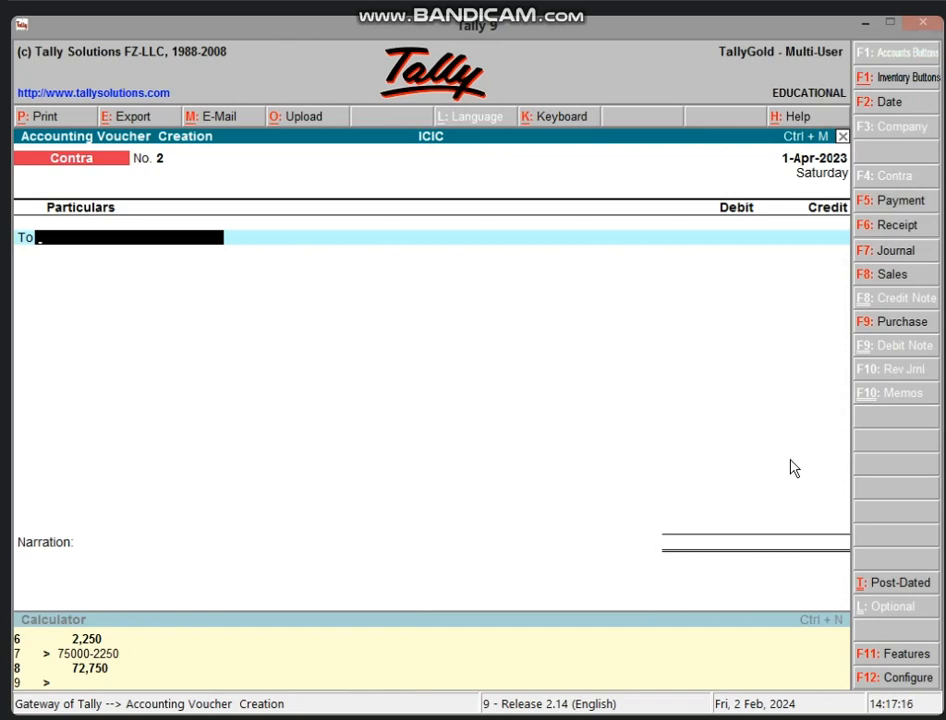
{"action": "key", "text": "F5"}
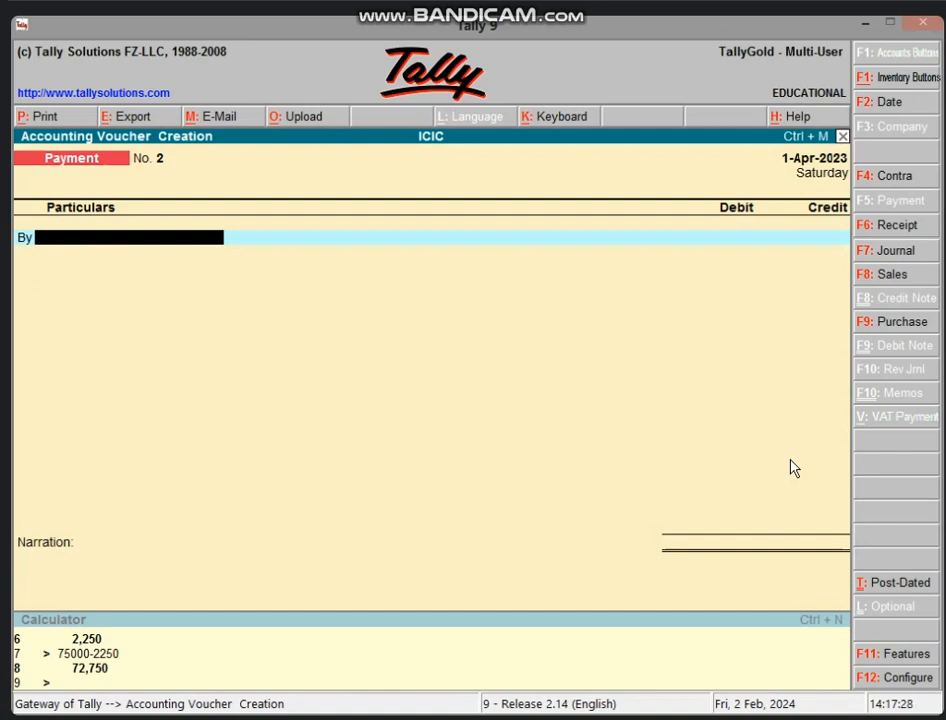
Create a PREPAID SALARY A/C ledger under Current Assets and debit it 25,000
{"action": "key", "text": "alt+c"}
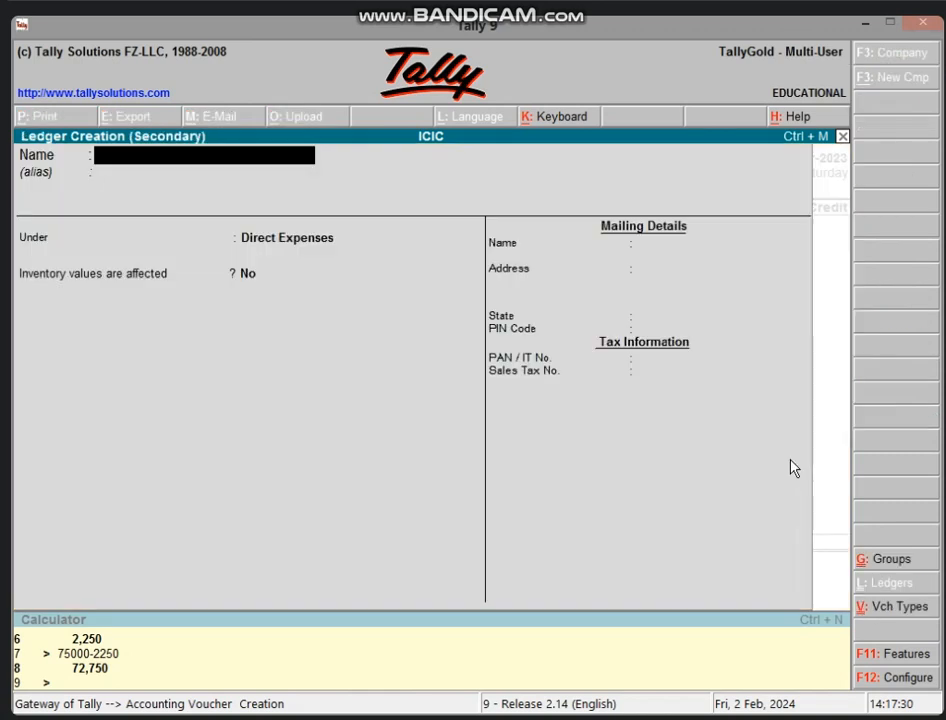
{"action": "type", "text": "PREPAID"}
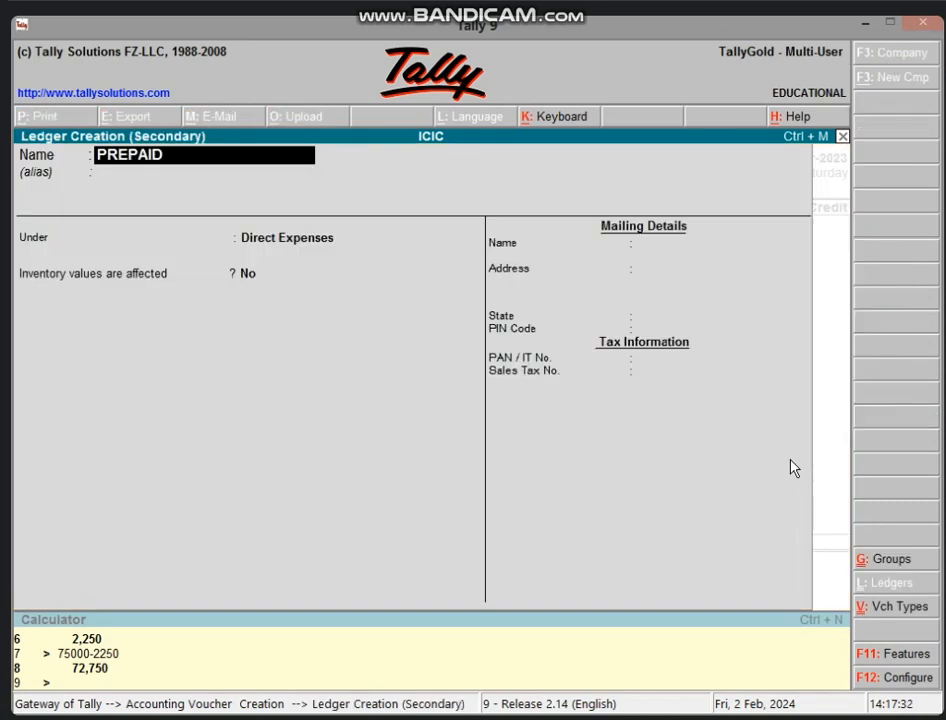
{"action": "type", "text": " SALARY A/C."}
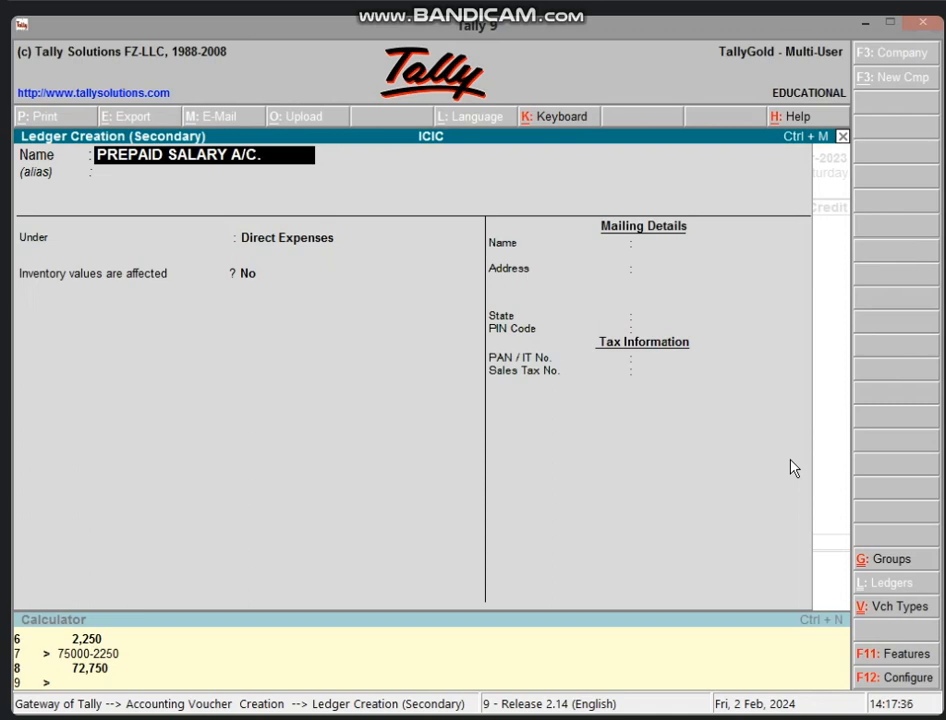
{"action": "key", "text": "Return"}
{"action": "key", "text": "Return"}
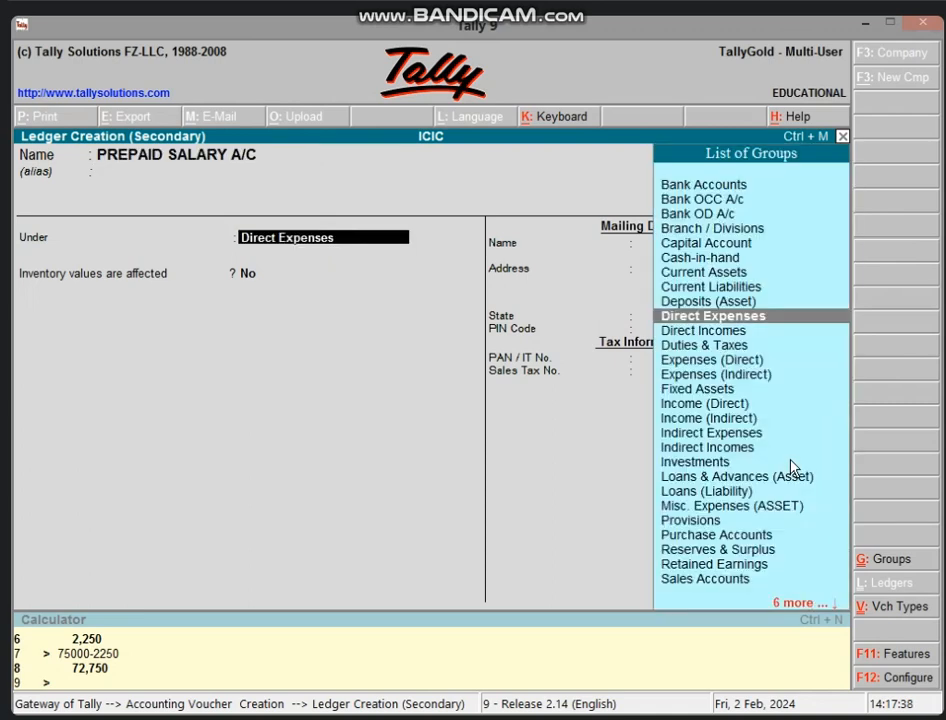
{"action": "type", "text": "CU"}
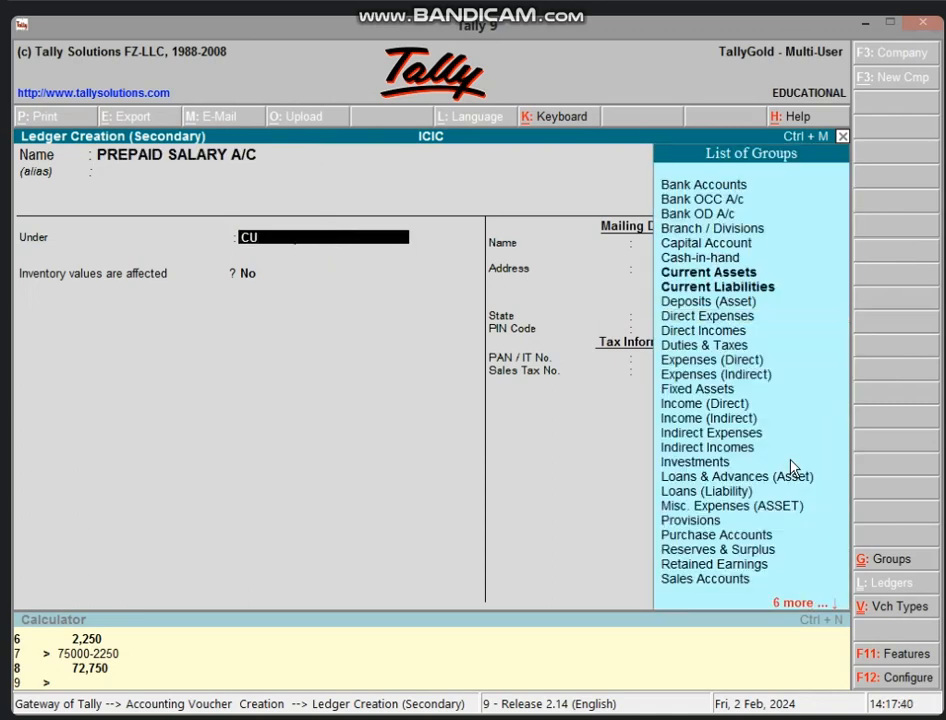
{"action": "key", "text": "Return"}
{"action": "key", "text": "Return"}
{"action": "key", "text": "Return"}
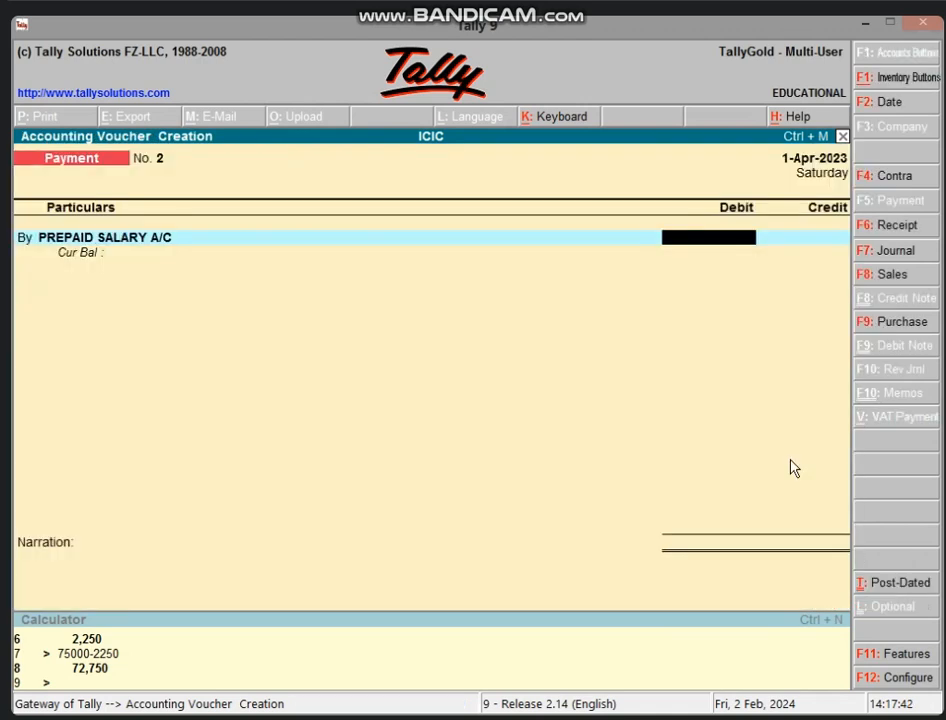
{"action": "type", "text": "25000"}
{"action": "key", "text": "Return"}
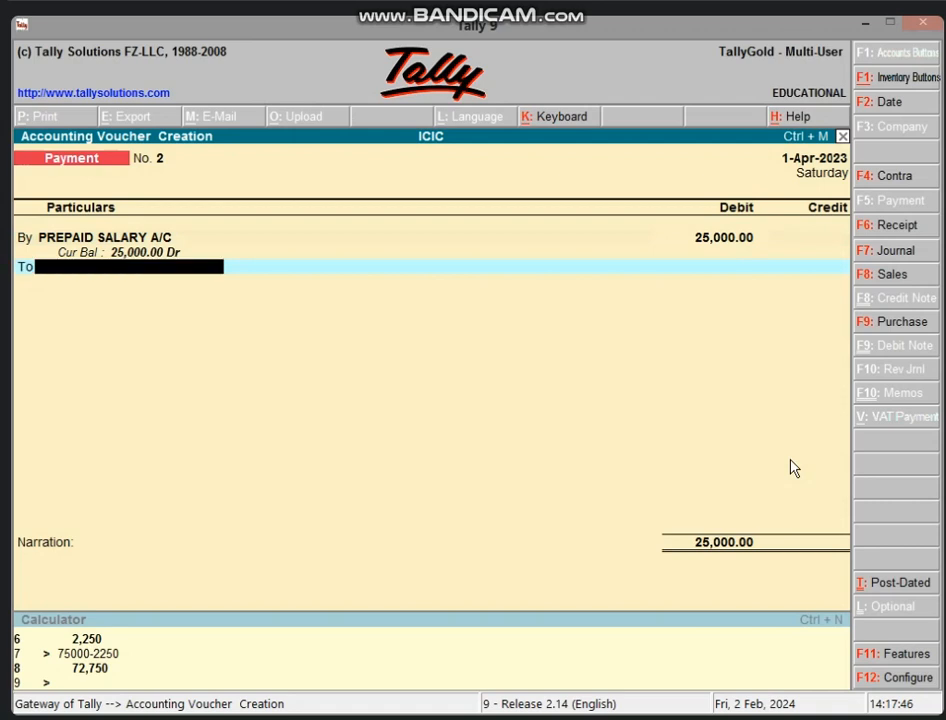
Credit Cash 25,000 and save payment voucher No. 2
{"action": "type", "text": "CA"}
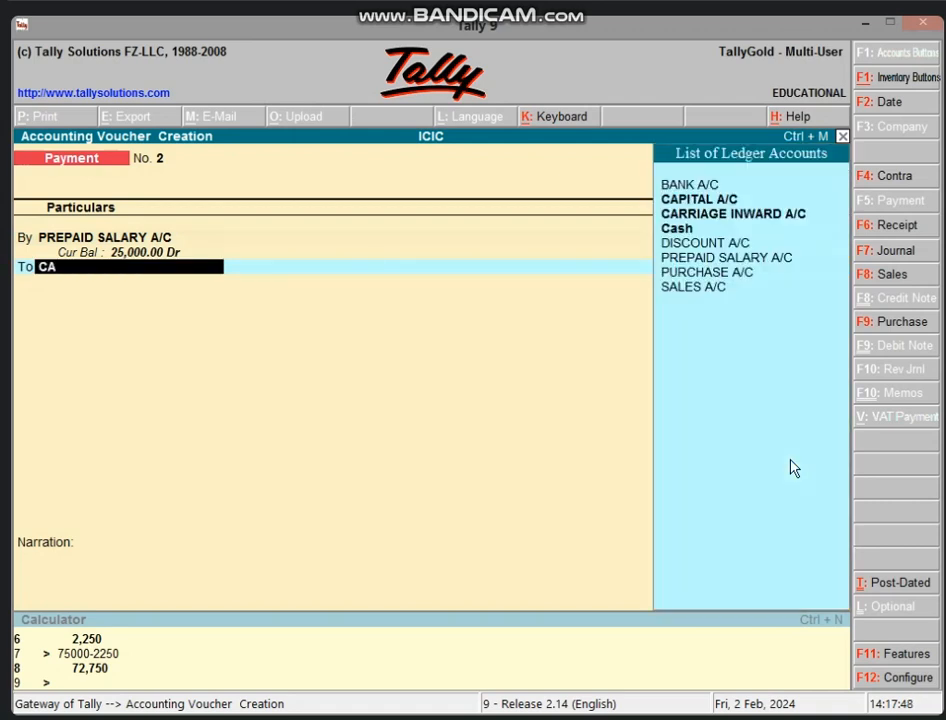
{"action": "key", "text": "Down"}
{"action": "key", "text": "Down"}
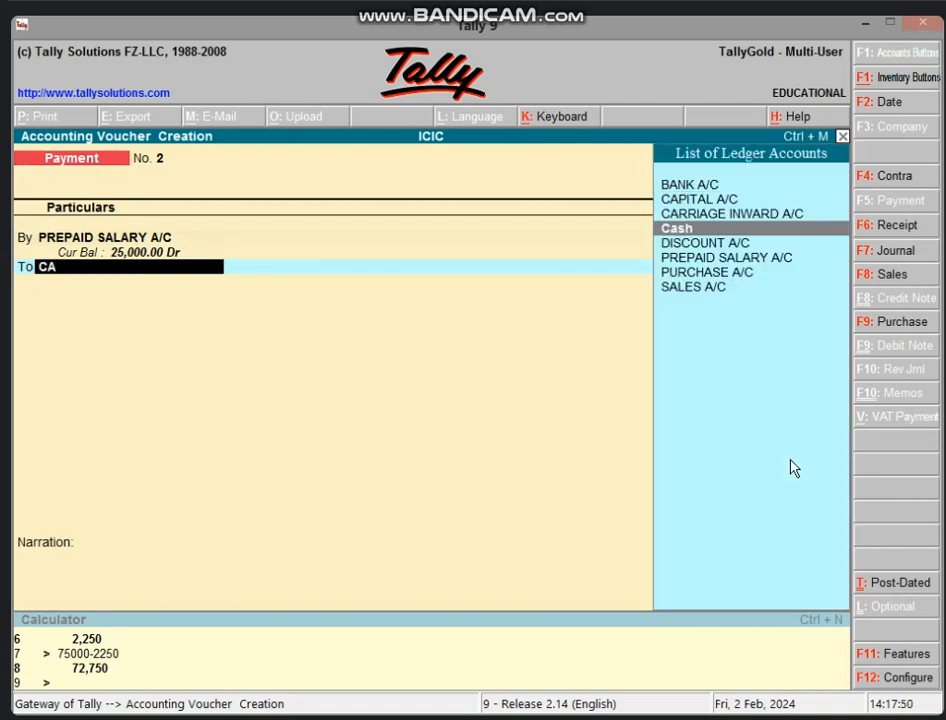
{"action": "key", "text": "Return"}
{"action": "key", "text": "Return"}
{"action": "key", "text": "Return"}
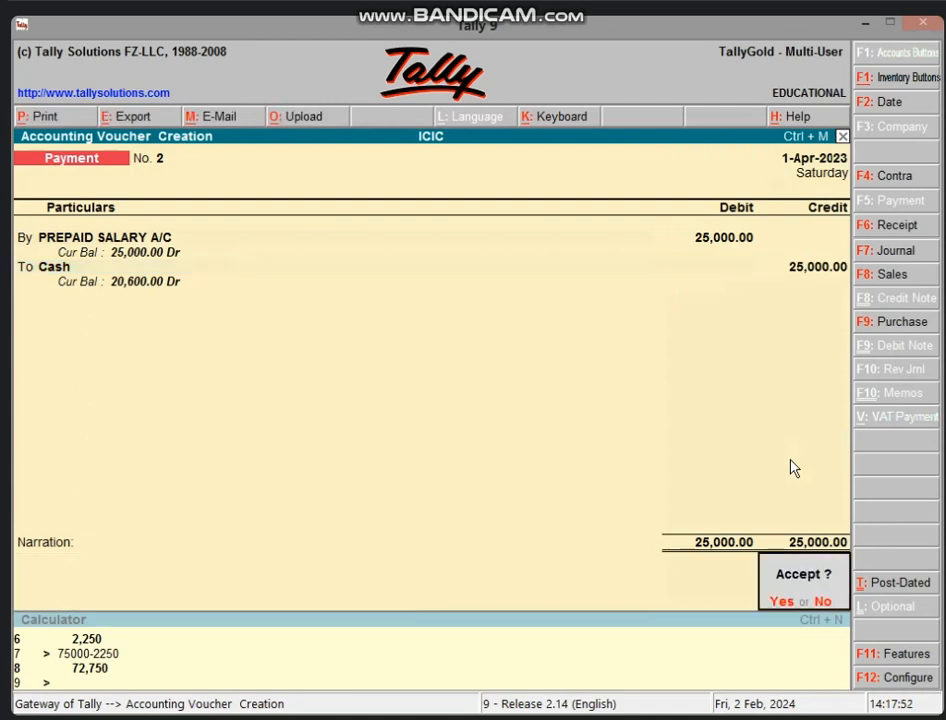
{"action": "key", "text": "Return"}
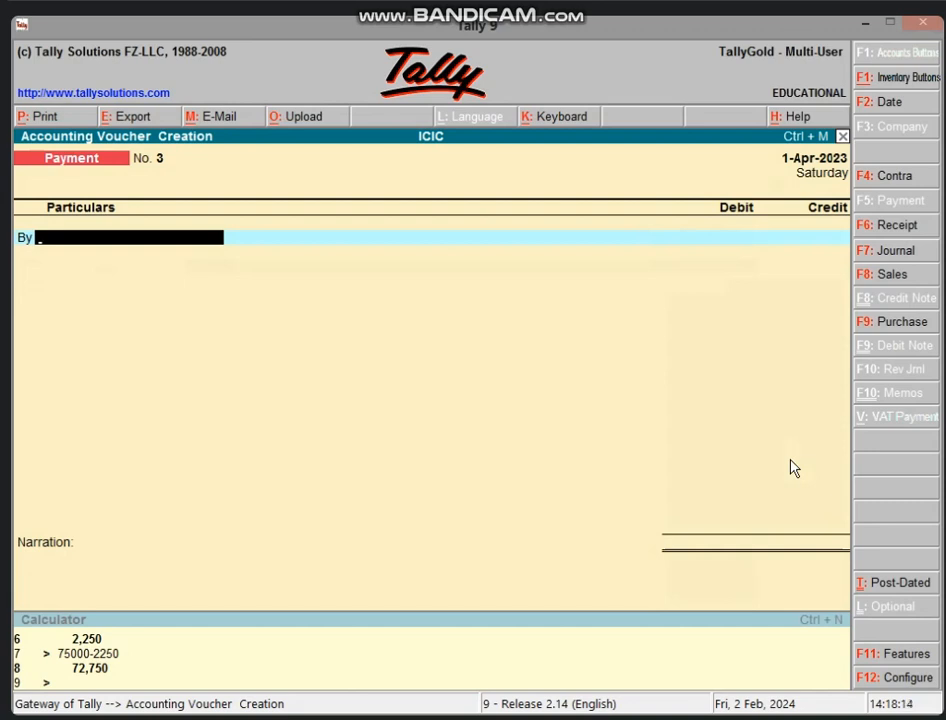
Create a WAGES A/C ledger under Direct Expenses and debit it 30,000
{"action": "key", "text": "alt+c"}
{"action": "type", "text": "WAG"}
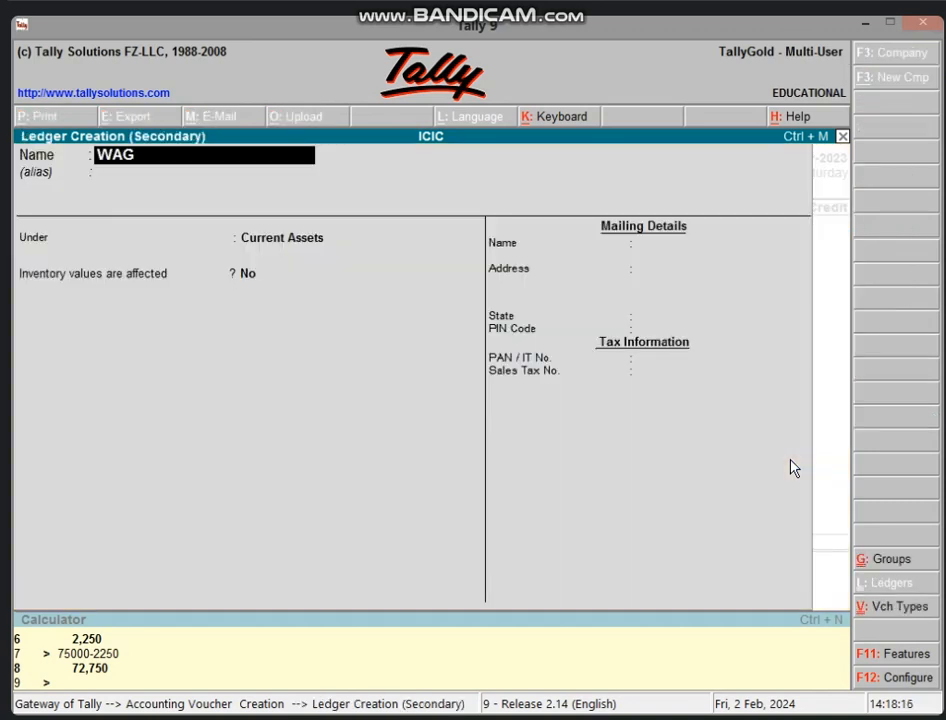
{"action": "type", "text": "ES A/C."}
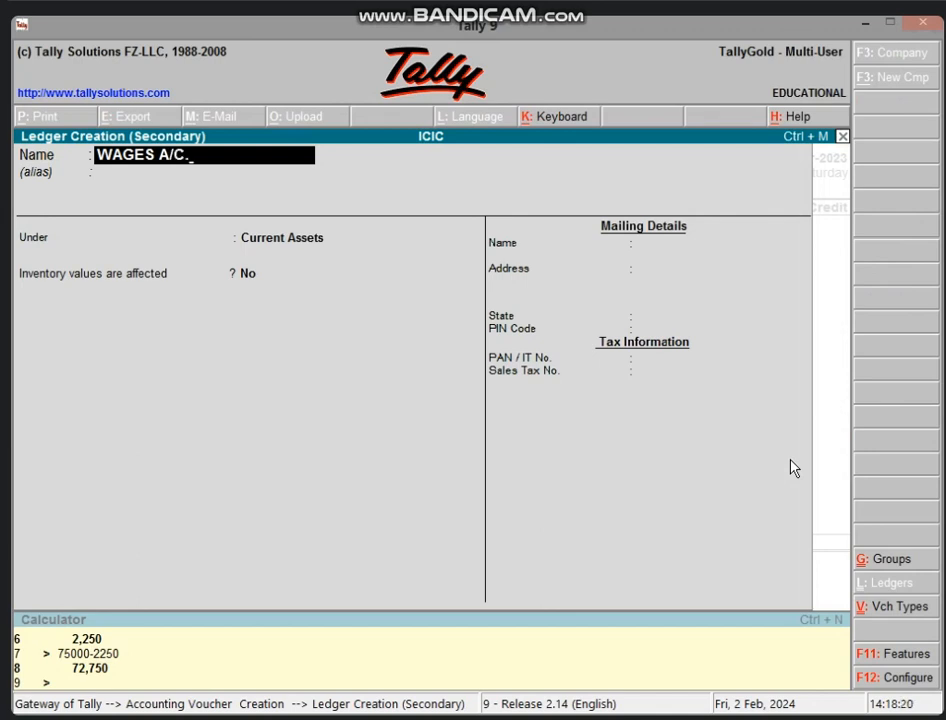
{"action": "key", "text": "BackSpace"}
{"action": "key", "text": "Return"}
{"action": "type", "text": "D"}
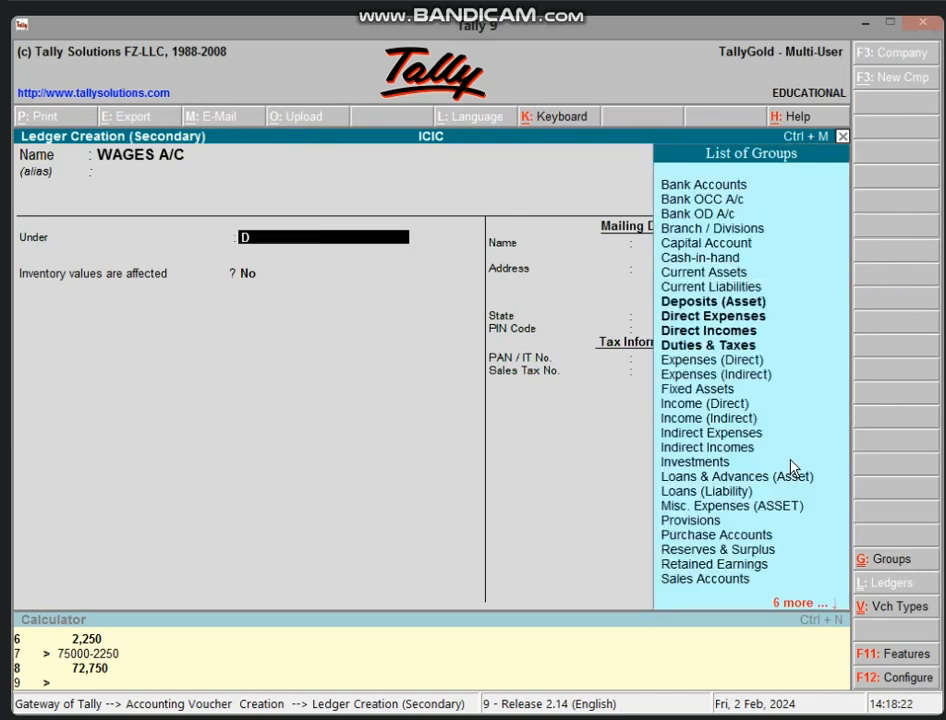
{"action": "type", "text": "I"}
{"action": "key", "text": "Down"}
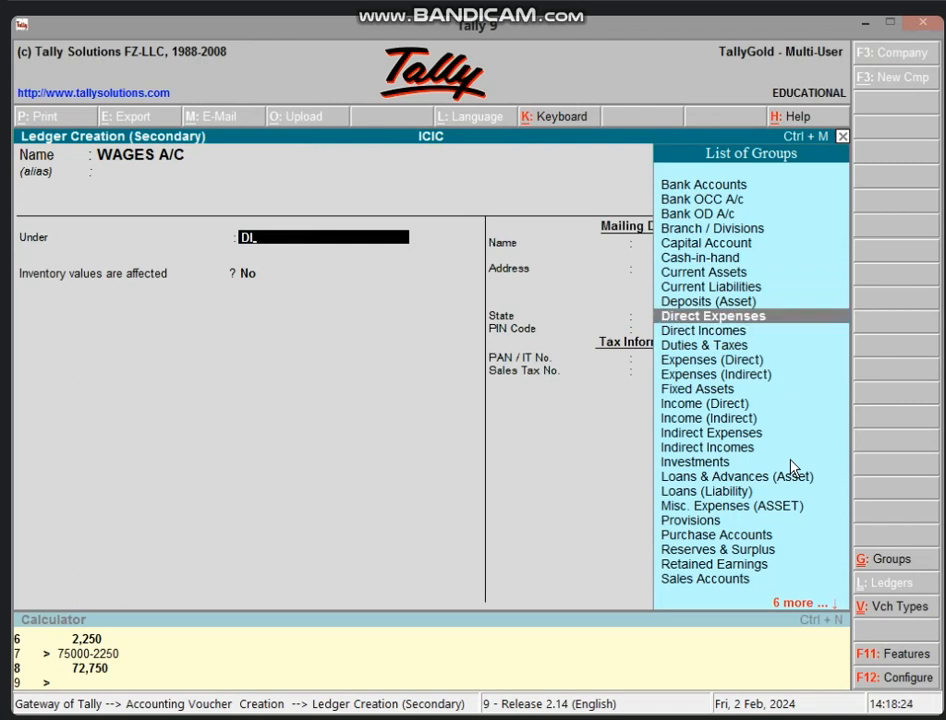
{"action": "key", "text": "Return"}
{"action": "key", "text": "Return"}
{"action": "key", "text": "Return"}
{"action": "key", "text": "Return"}
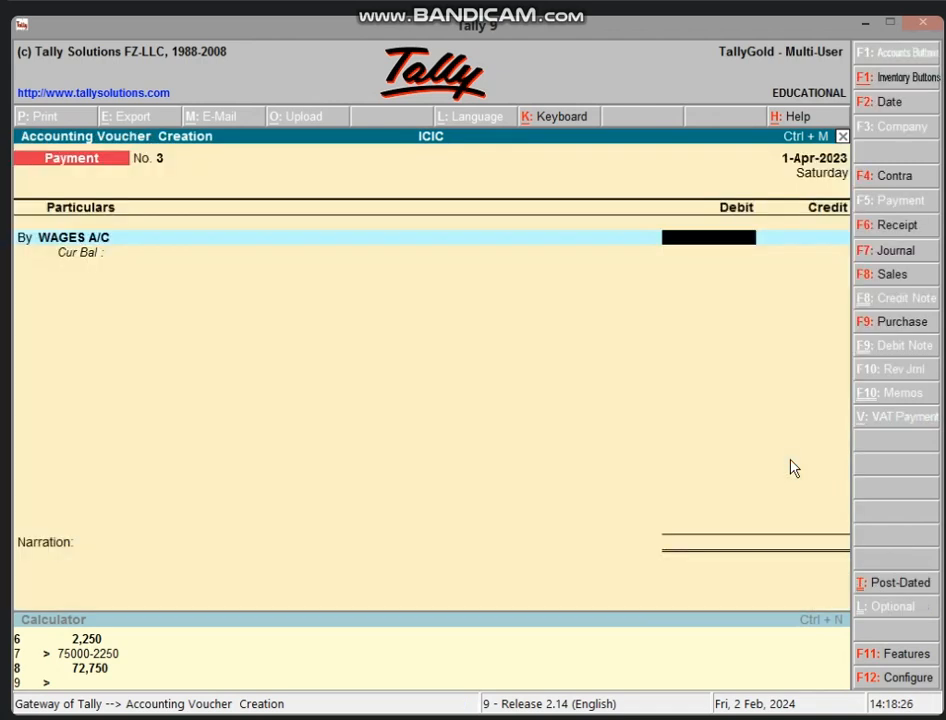
{"action": "type", "text": "30000"}
{"action": "key", "text": "Return"}
Credit Cash 15,000 on payment voucher No. 3
{"action": "key", "text": "Return"}
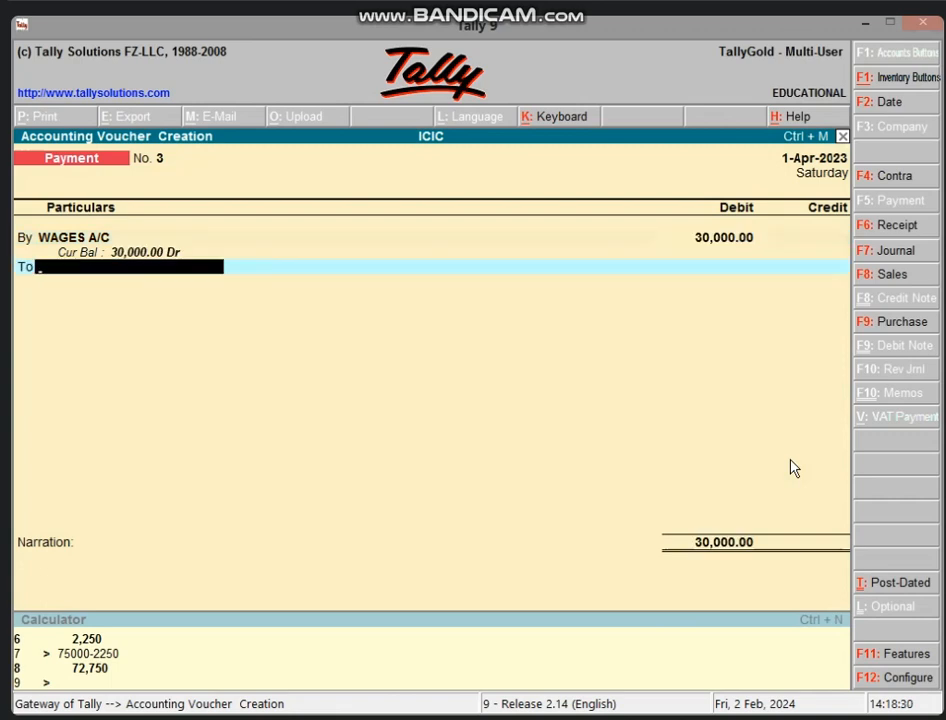
{"action": "type", "text": "CAS"}
{"action": "key", "text": "Return"}
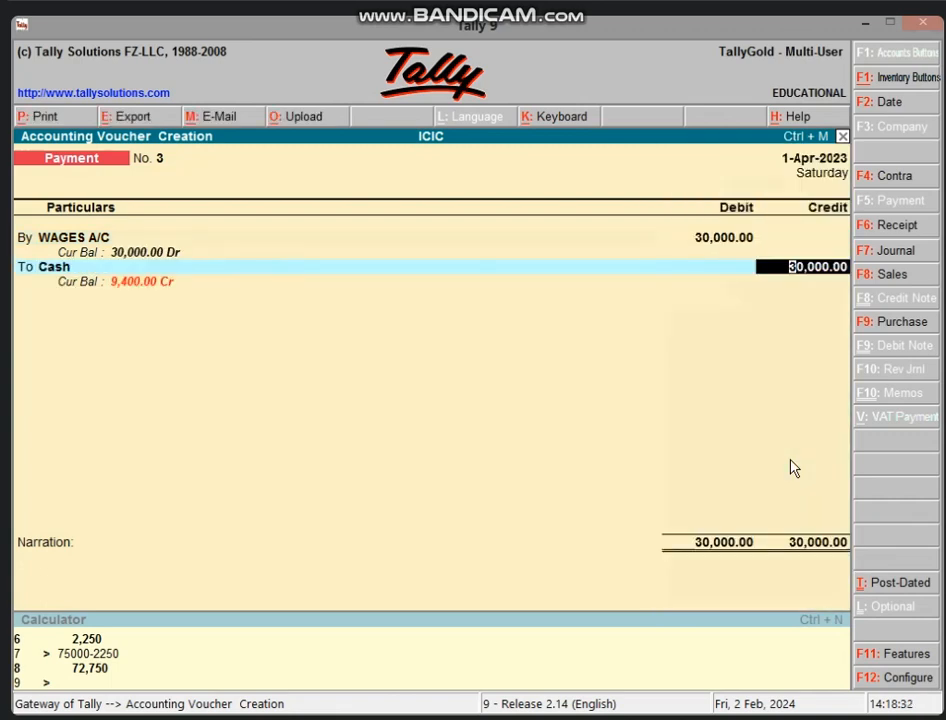
{"action": "type", "text": "15000"}
{"action": "key", "text": "Return"}
{"action": "key", "text": "Return"}
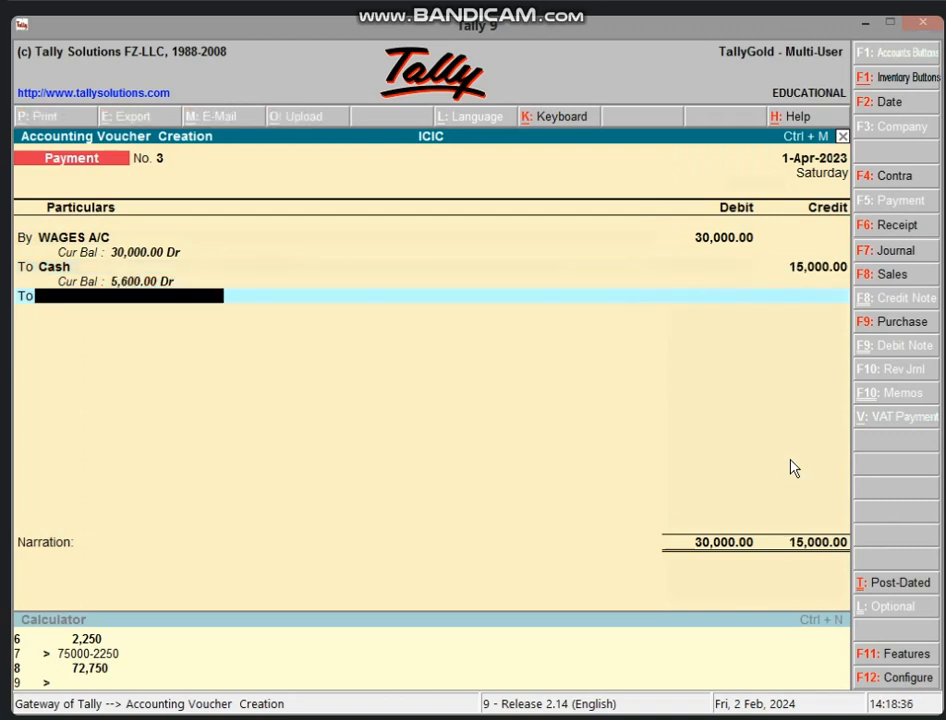
{"action": "key", "text": "alt+c"}
Create an OUTSTANDING WAGES A/C ledger under Current Liabilities, correcting its name, for the 15,000 credit
{"action": "type", "text": "OUTS"}
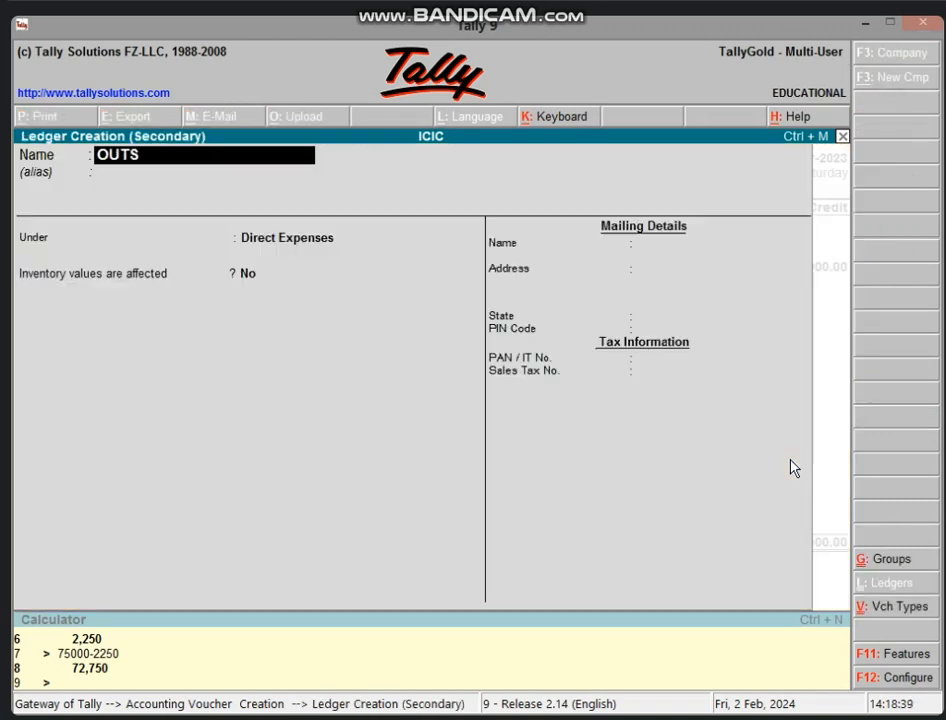
{"action": "type", "text": "TANDING A"}
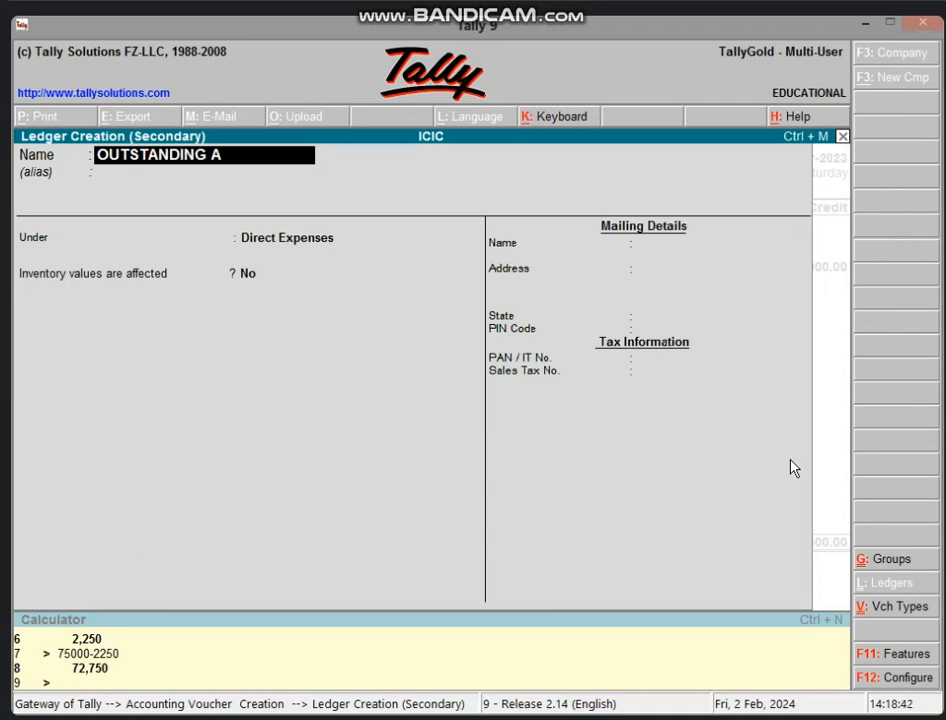
{"action": "type", "text": "/C"}
{"action": "key", "text": "Return"}
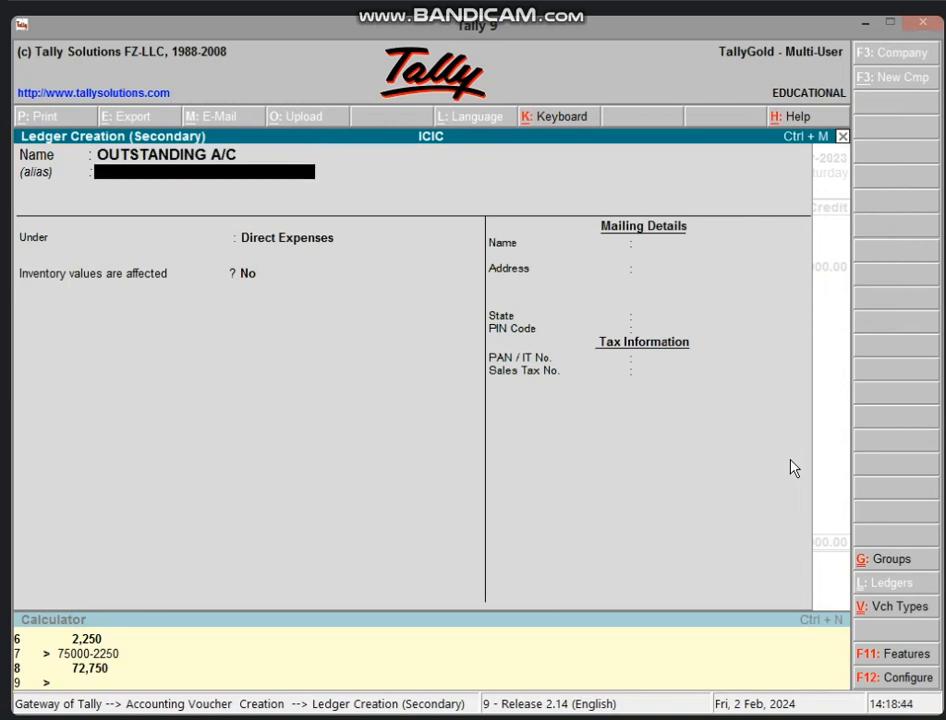
{"action": "key", "text": "Return"}
{"action": "type", "text": "CURR"}
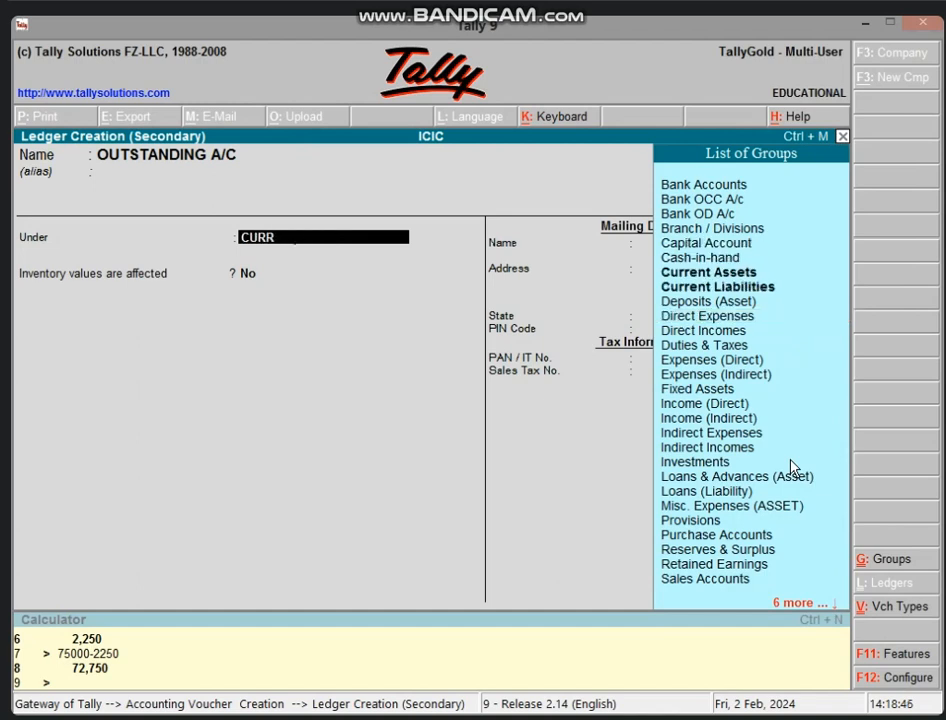
{"action": "key", "text": "Down"}
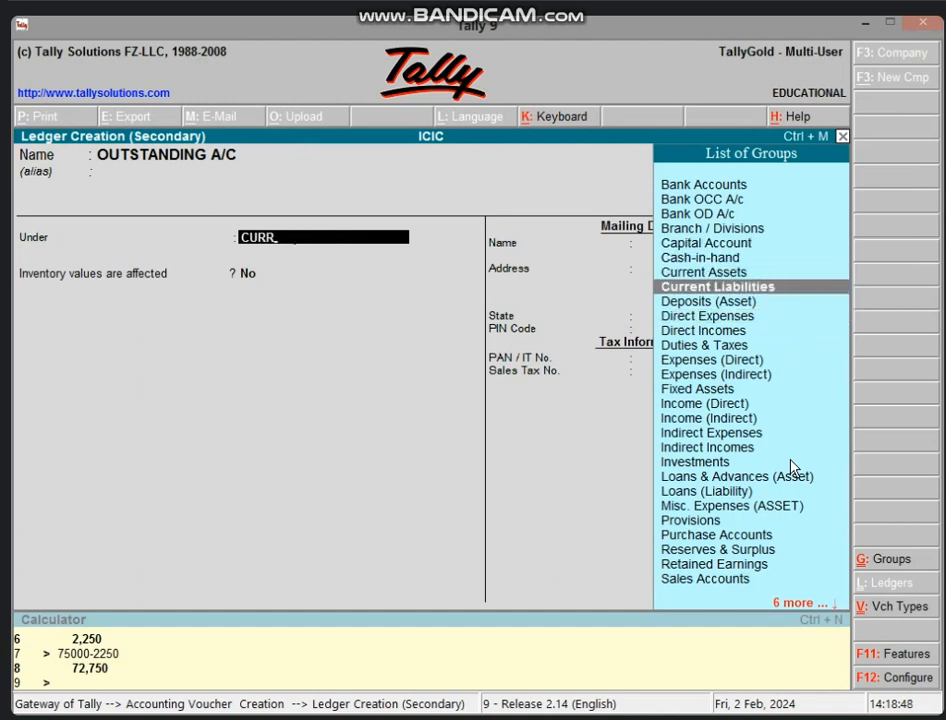
{"action": "key", "text": "Return"}
{"action": "key", "text": "BackSpace"}
{"action": "key", "text": "BackSpace"}
{"action": "key", "text": "BackSpace"}
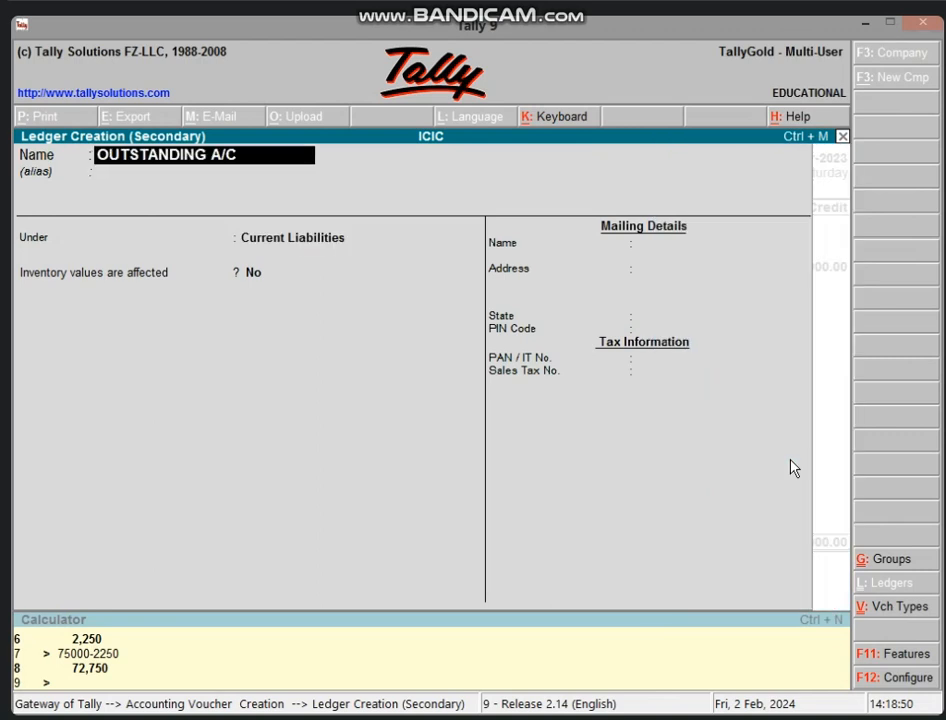
{"action": "type", "text": "OUTS"}
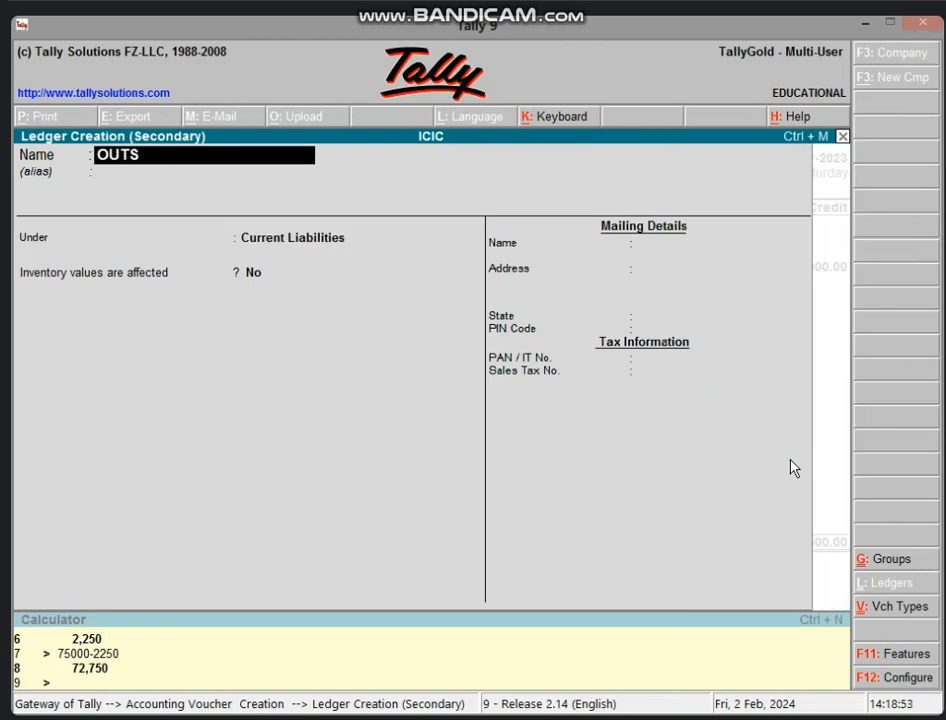
{"action": "type", "text": "TANDING WAGE"}
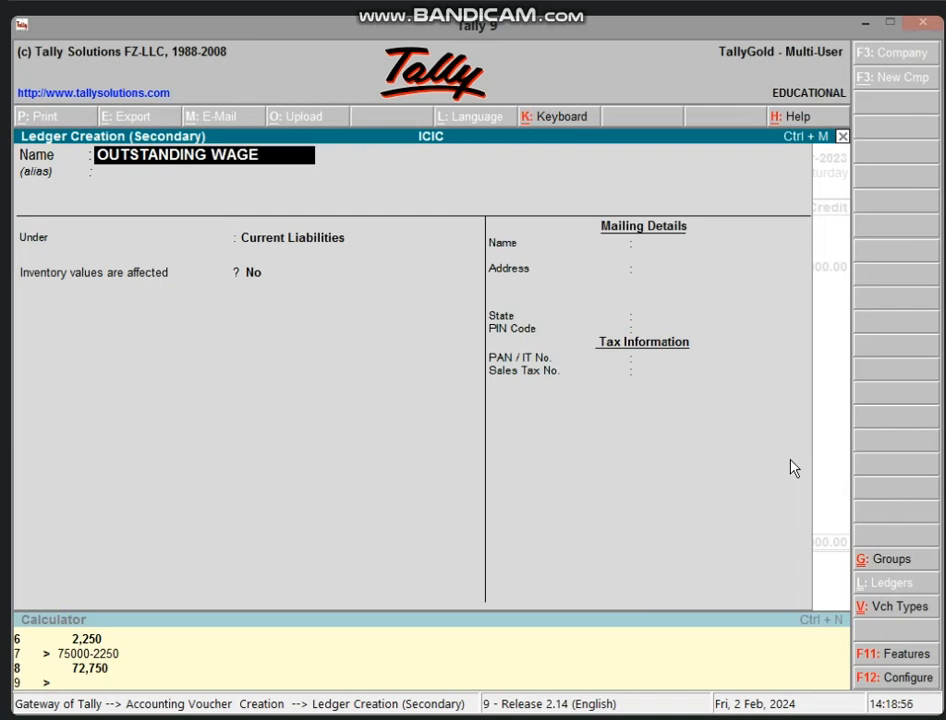
{"action": "type", "text": "S A/C"}
{"action": "key", "text": "Return"}
{"action": "key", "text": "Return"}
{"action": "key", "text": "Return"}
{"action": "key", "text": "Return"}
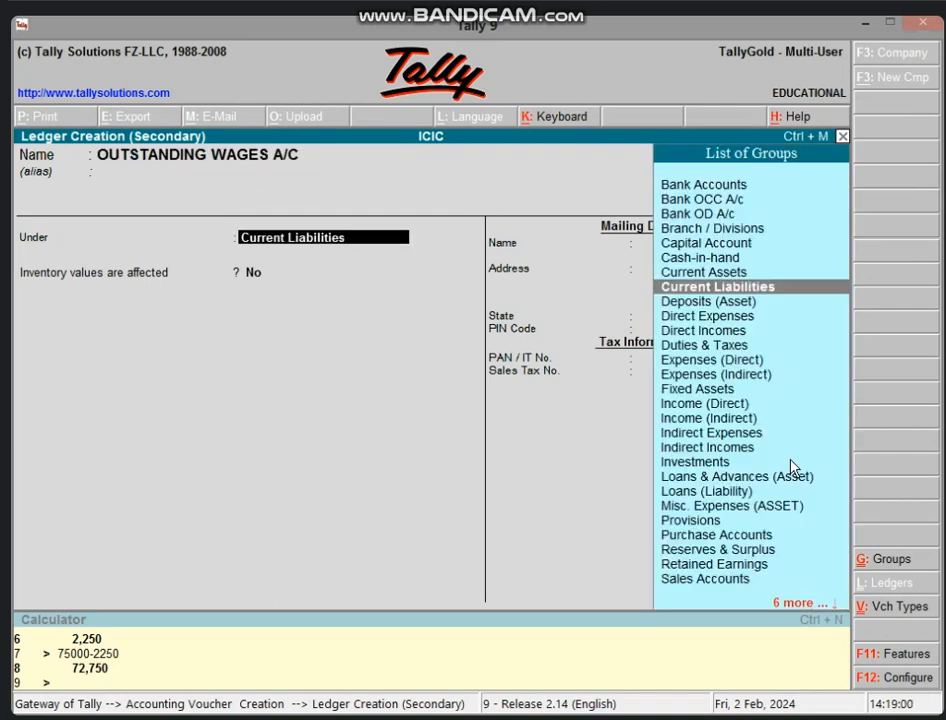
{"action": "key", "text": "Return"}
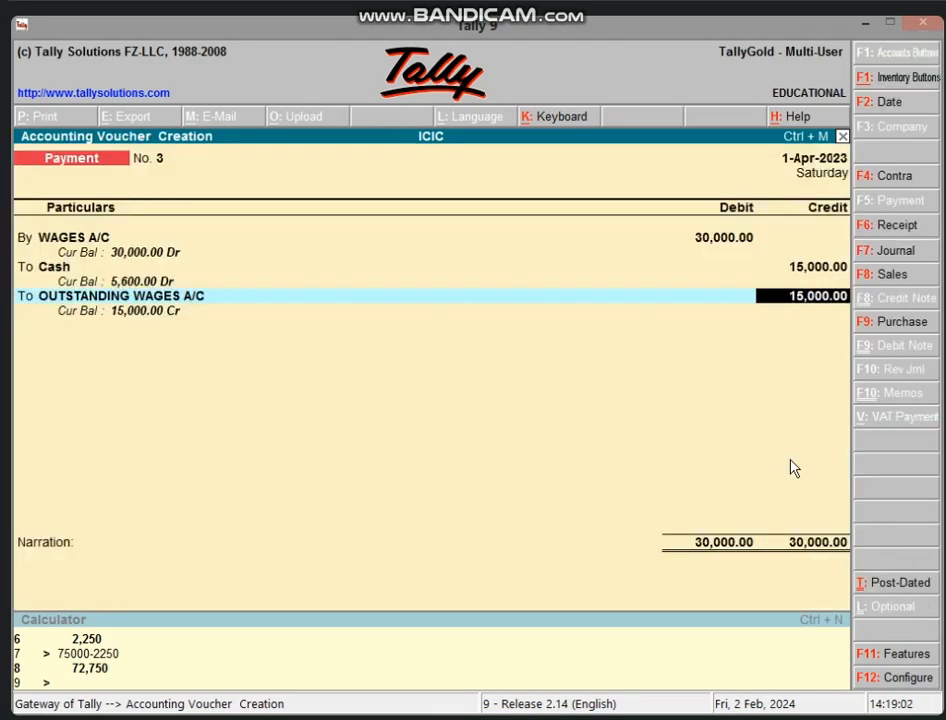